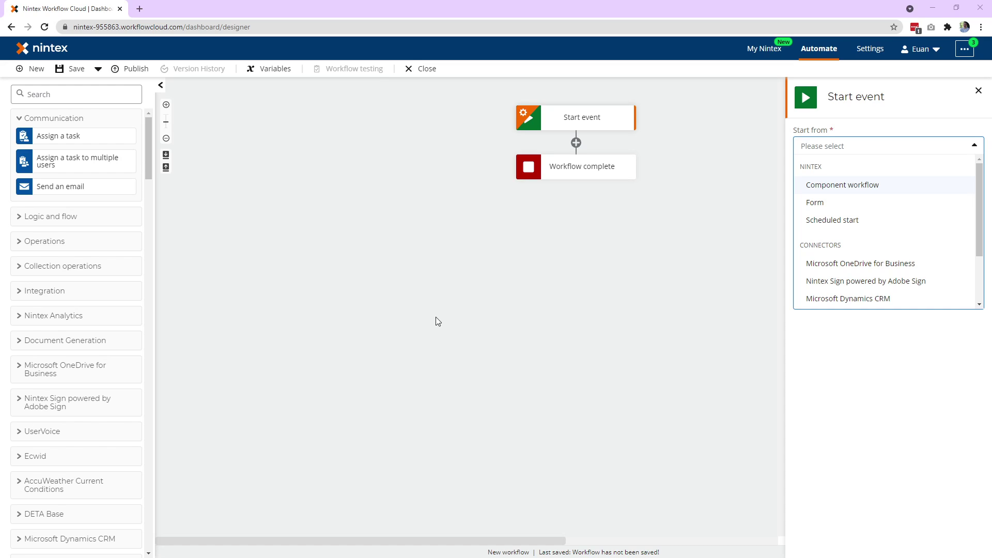
- Choose Form as the workflow's Start from option
{"action": "left_click", "coordinate": [824, 204]}
- In the start form designer, add a Repeating section with a People control inside it
{"action": "left_click", "coordinate": [831, 187]}
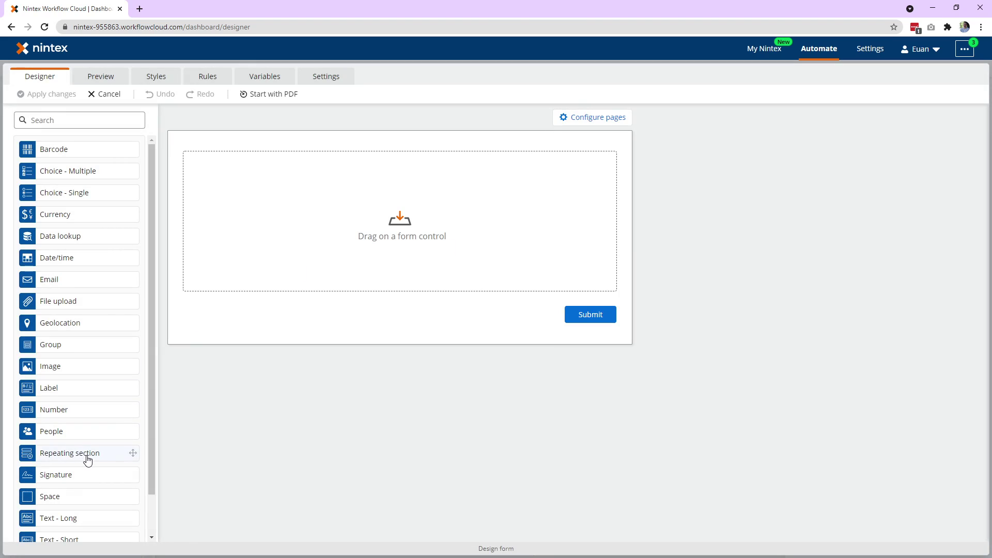
{"action": "left_click_drag", "start_coordinate": [88, 460], "coordinate": [279, 192]}
{"action": "left_click_drag", "start_coordinate": [69, 435], "coordinate": [281, 177]}
- Retitle the repeating section 'Rows'
{"action": "left_click", "coordinate": [333, 153]}
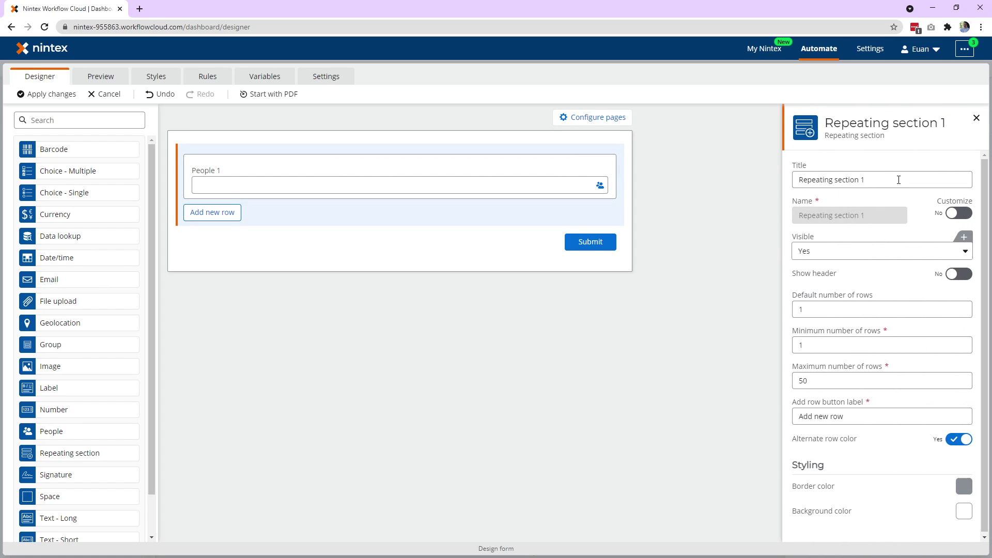
{"action": "left_click_drag", "start_coordinate": [895, 180], "coordinate": [725, 184]}
{"action": "type", "text": "G"}
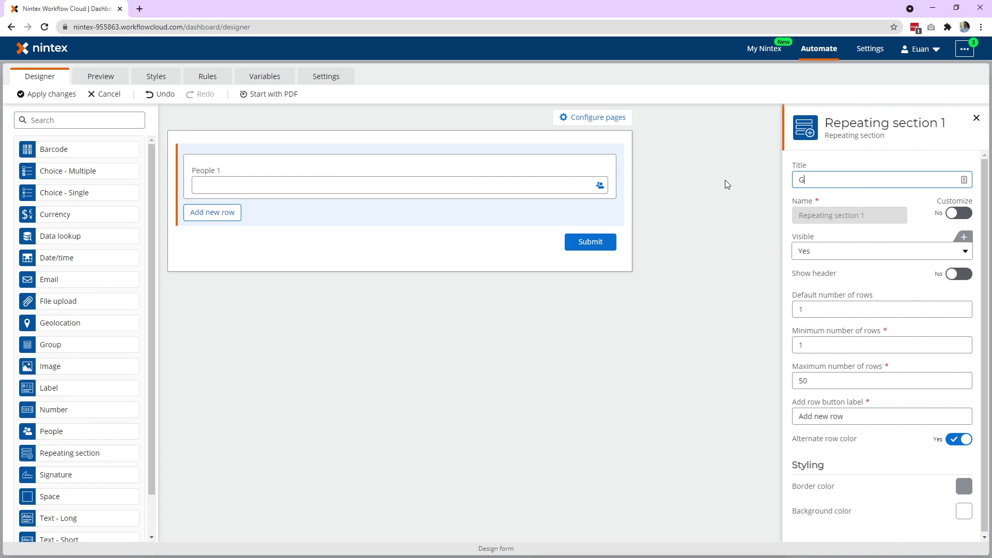
{"action": "type", "text": "roup of people"}
{"action": "left_click_drag", "start_coordinate": [961, 180], "coordinate": [744, 172]}
{"action": "type", "text": "Teams"}
{"action": "key", "text": "BackSpace"}
{"action": "key", "text": "BackSpace"}
{"action": "key", "text": "BackSpace"}
{"action": "key", "text": "BackSpace"}
{"action": "key", "text": "BackSpace"}
{"action": "type", "text": "R"}
{"action": "key", "text": "BackSpace"}
{"action": "type", "text": "Rows"}
{"action": "key", "text": "BackSpace"}
{"action": "key", "text": "BackSpace"}
{"action": "key", "text": "BackSpace"}
{"action": "type", "text": "wo"}
{"action": "key", "text": "BackSpace"}
{"action": "key", "text": "BackSpace"}
{"action": "type", "text": "ows"}
- Retitle the People field 'Task owner'
{"action": "left_click", "coordinate": [398, 177]}
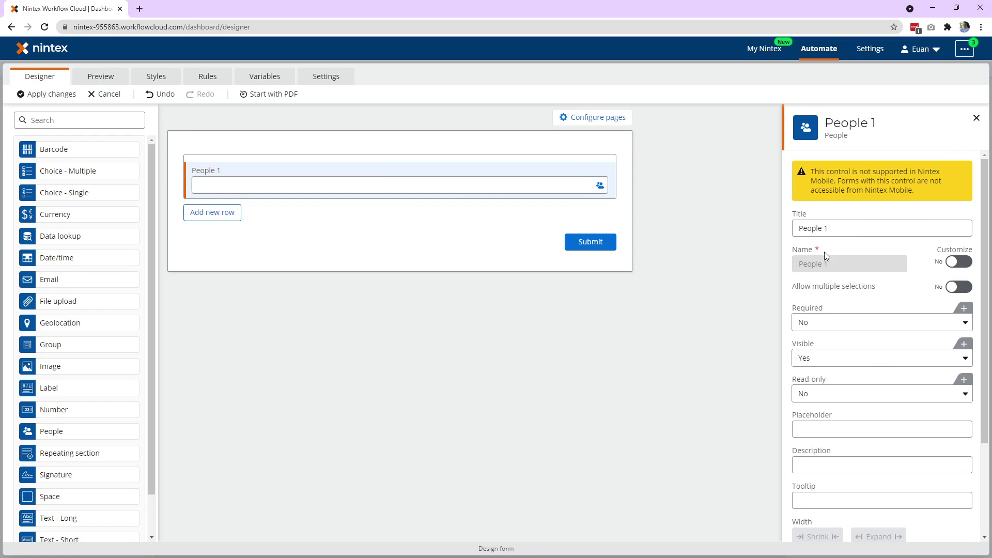
{"action": "left_click_drag", "start_coordinate": [848, 229], "coordinate": [787, 237]}
{"action": "type", "text": "Task owner"}
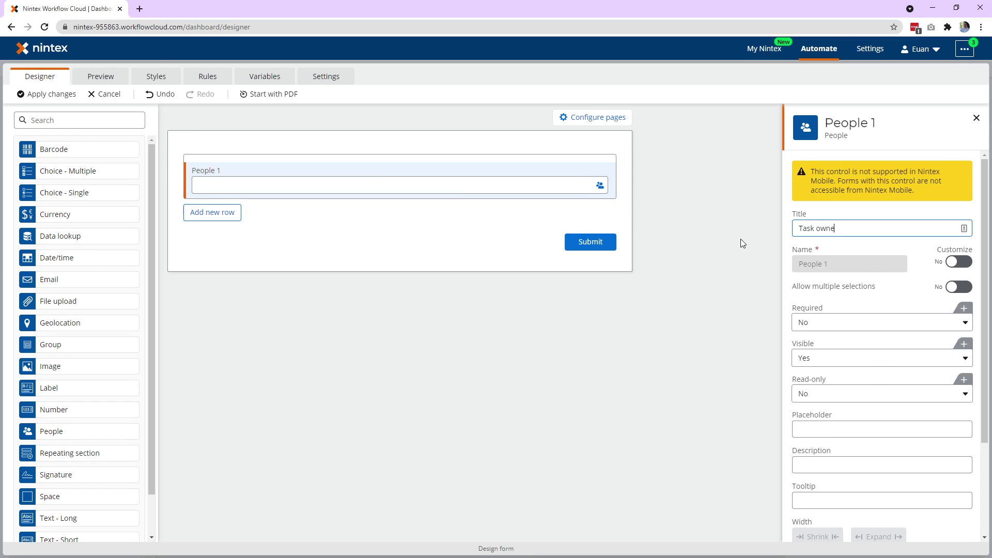
- Turn on Show header and Divider line for the Rows section and edit its header text
{"action": "left_click", "coordinate": [450, 150]}
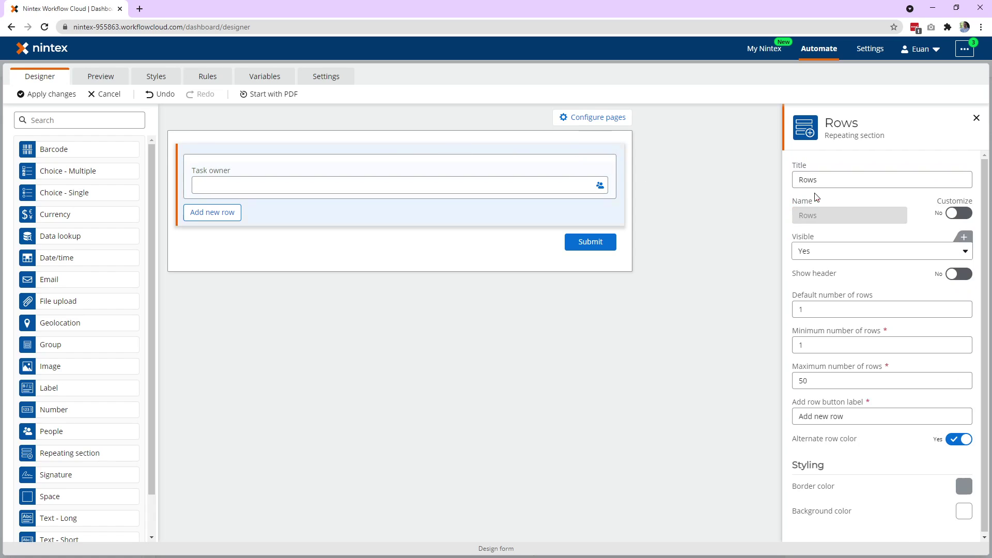
{"action": "left_click", "coordinate": [959, 274]}
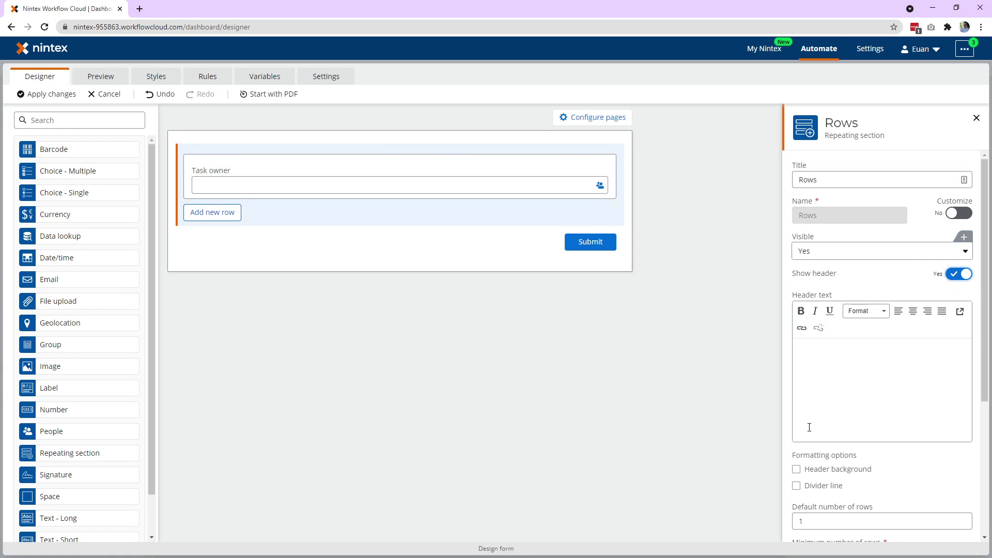
{"action": "left_click", "coordinate": [796, 485]}
{"action": "left_click", "coordinate": [822, 354]}
{"action": "type", "text": "Rows"}
{"action": "left_click", "coordinate": [484, 359]}
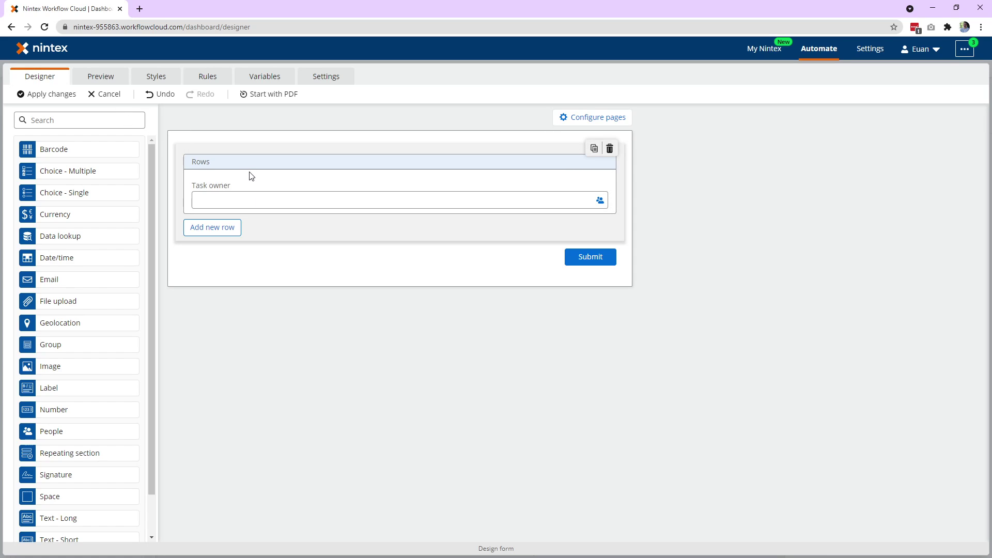
- Preview the form, add three more rows, and try each row's Task owner field
{"action": "left_click", "coordinate": [103, 75]}
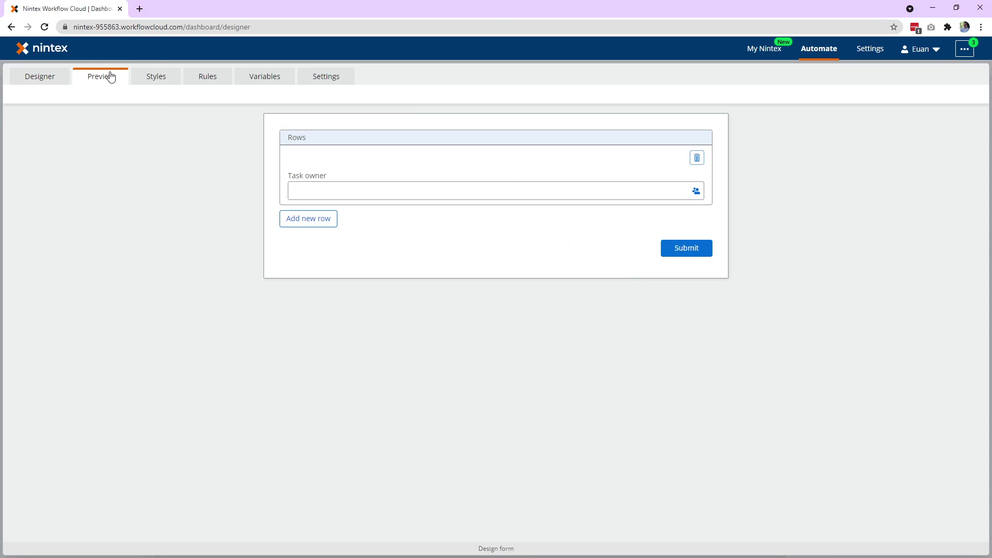
{"action": "left_click", "coordinate": [318, 220]}
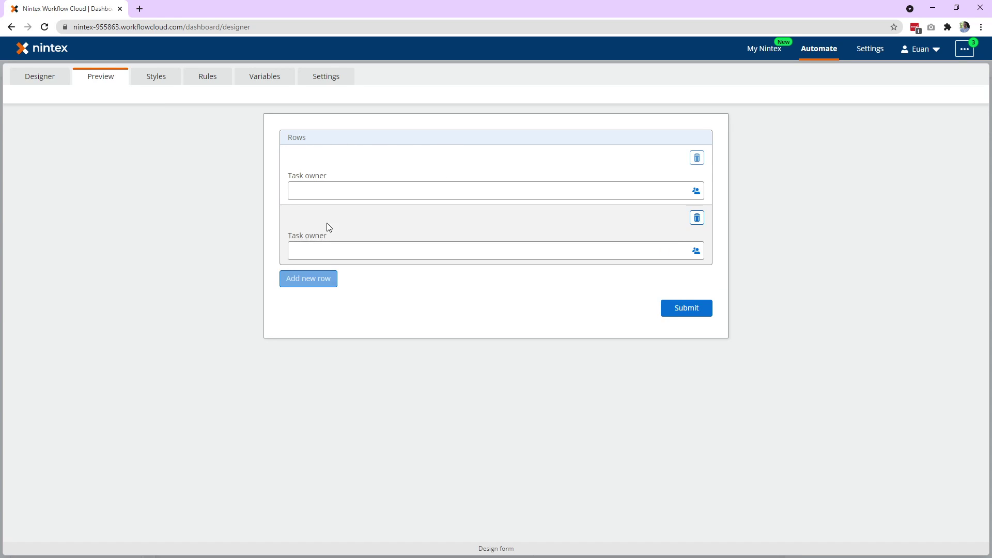
{"action": "left_click", "coordinate": [307, 280]}
{"action": "left_click", "coordinate": [315, 337]}
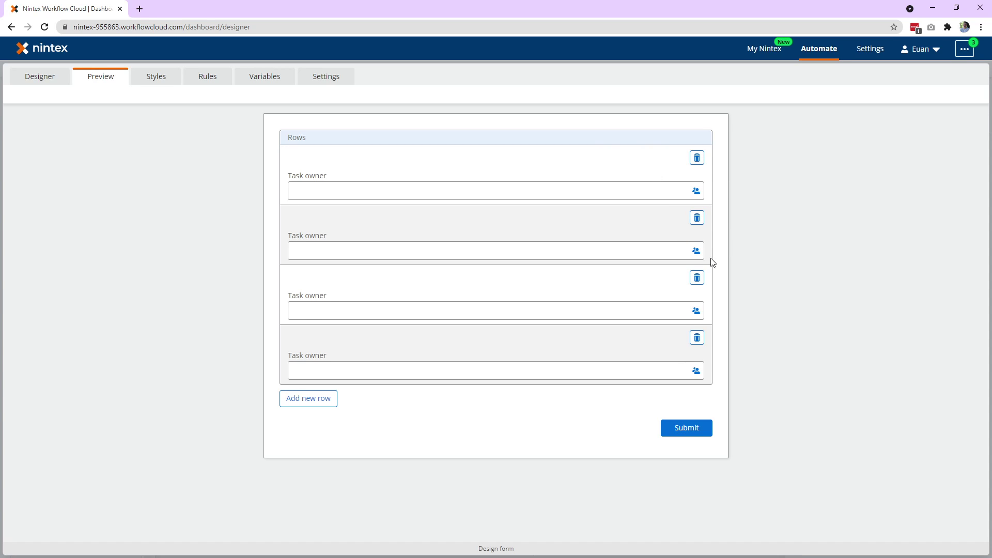
{"action": "left_click", "coordinate": [331, 193]}
{"action": "left_click", "coordinate": [331, 254]}
{"action": "left_click", "coordinate": [333, 315]}
{"action": "left_click", "coordinate": [349, 371]}
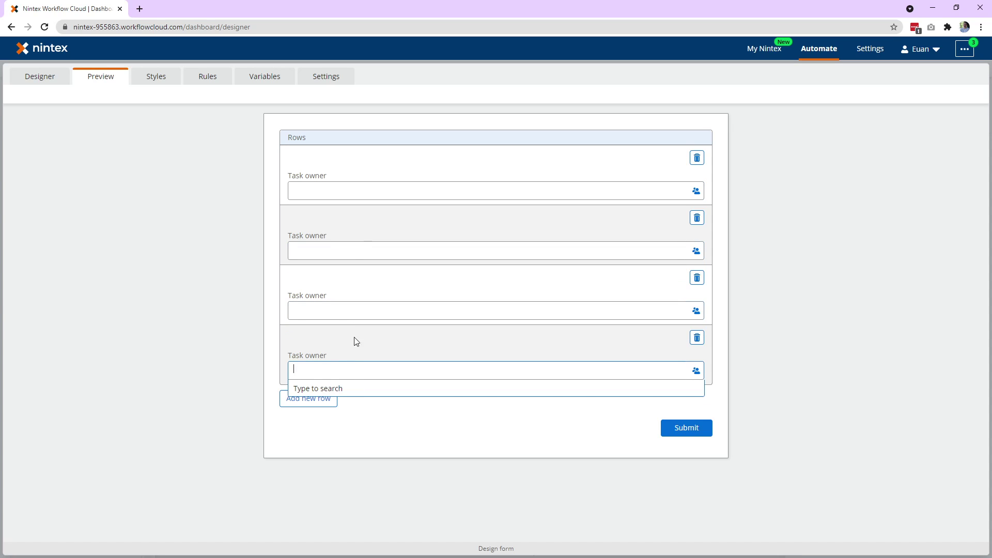
- Search for and pick a person in the first row's Task owner field
{"action": "left_click", "coordinate": [348, 190]}
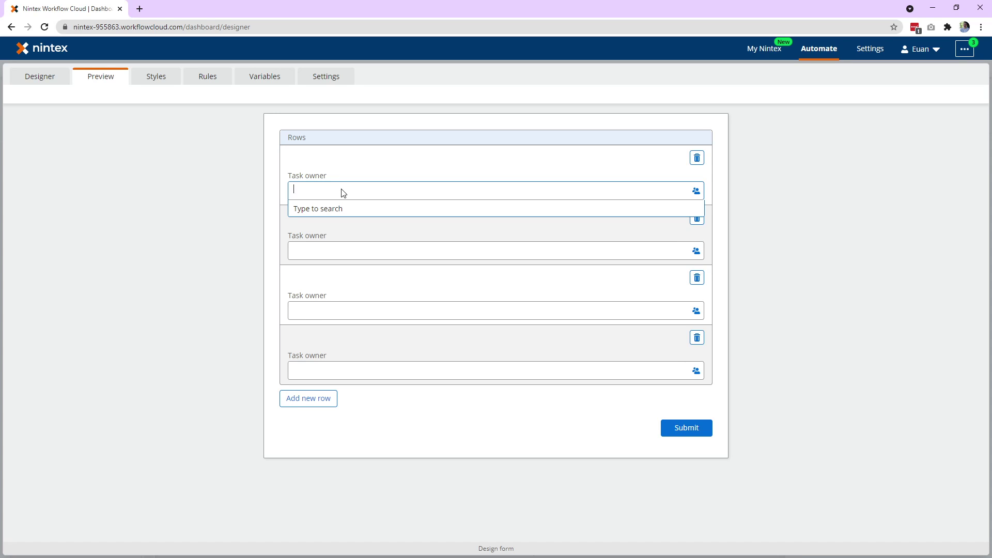
{"action": "left_click", "coordinate": [331, 158]}
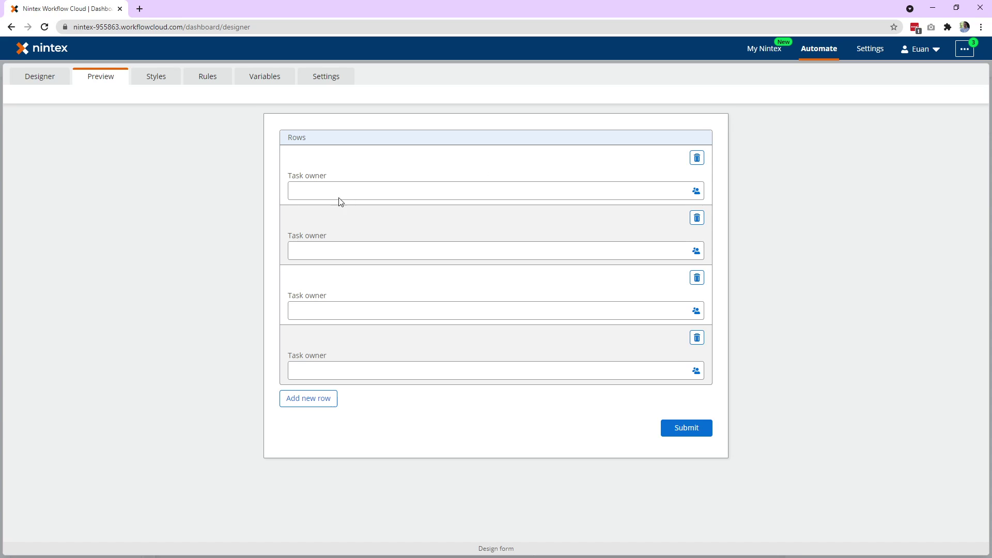
{"action": "left_click", "coordinate": [311, 190]}
{"action": "type", "text": "euan"}
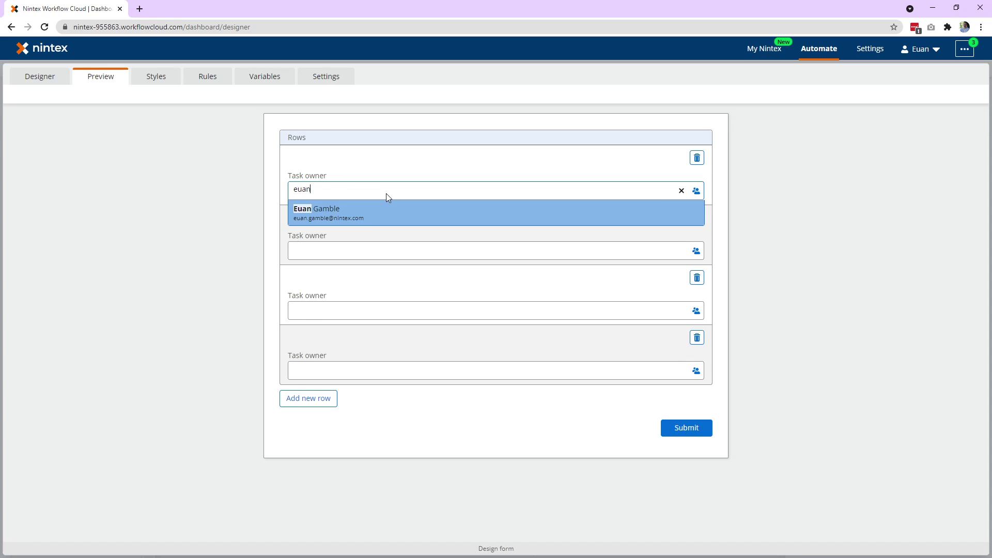
{"action": "key", "text": "Return"}
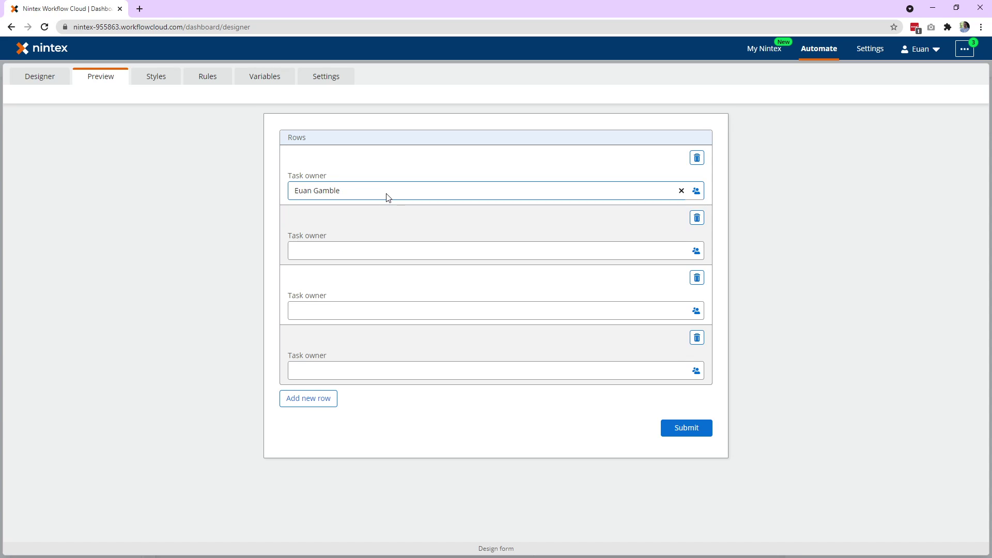
{"action": "type", "text": "josh"}
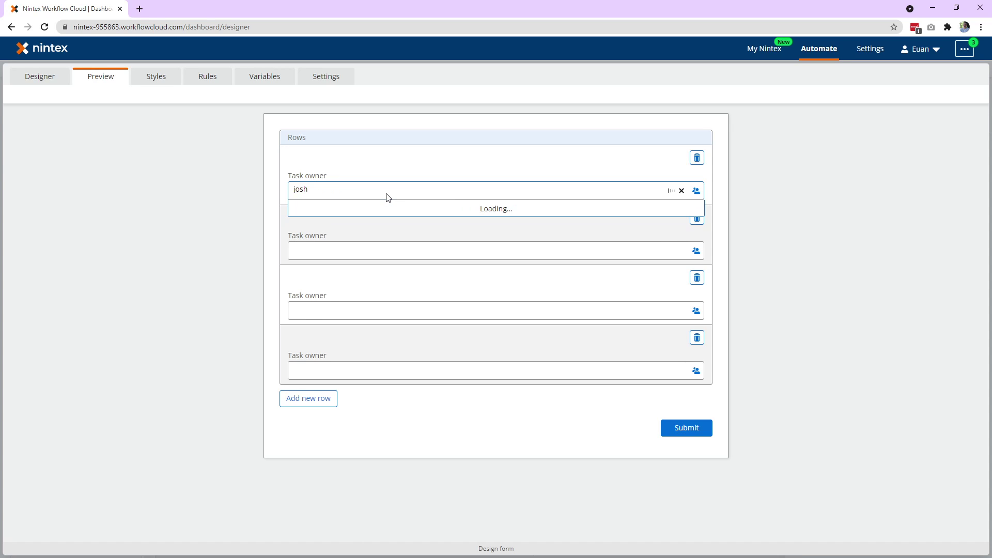
{"action": "left_click", "coordinate": [361, 243]}
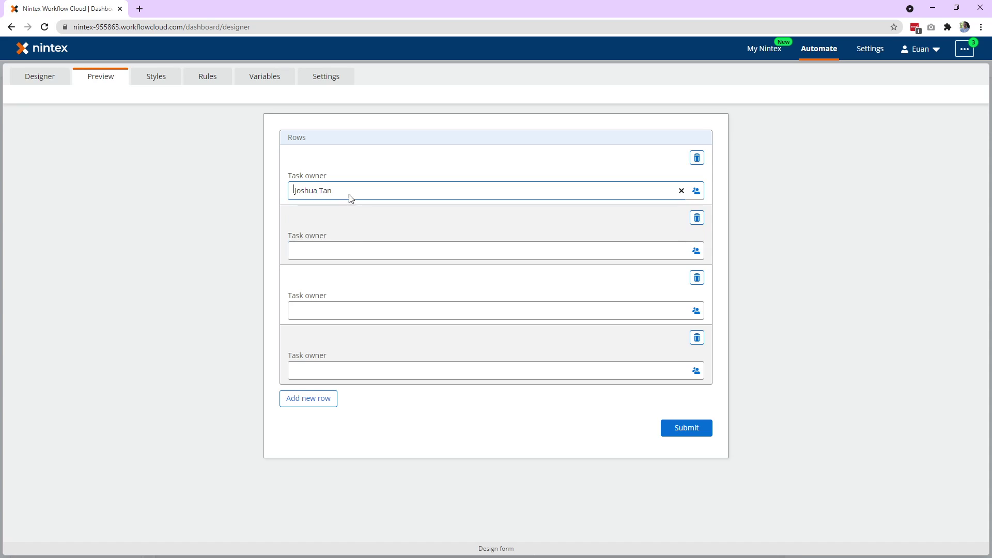
- Turn on Allow multiple selections for the Task owner field
{"action": "left_click", "coordinate": [49, 82]}
{"action": "left_click", "coordinate": [525, 200]}
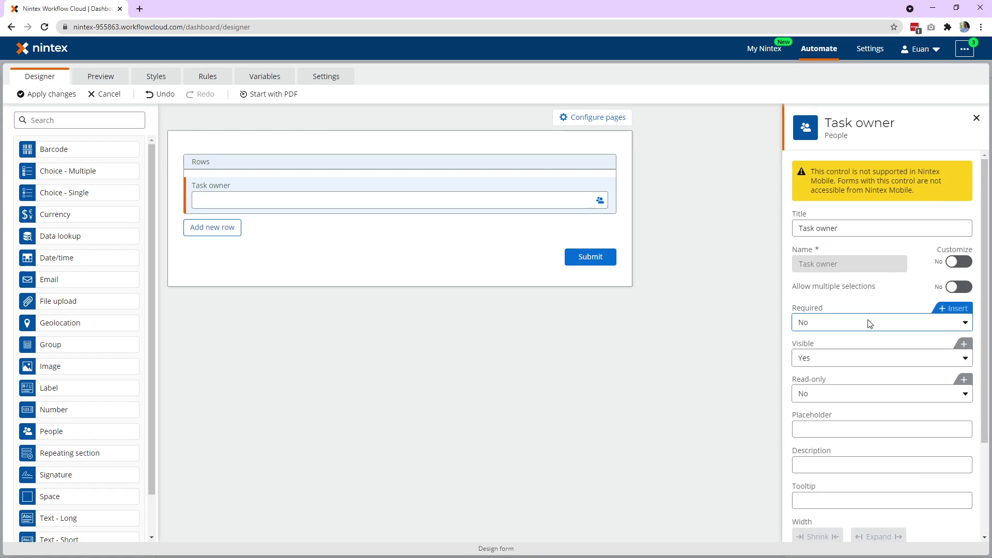
{"action": "left_click", "coordinate": [959, 287]}
- Preview the form again and add two people to one Task owner field
{"action": "left_click", "coordinate": [101, 76]}
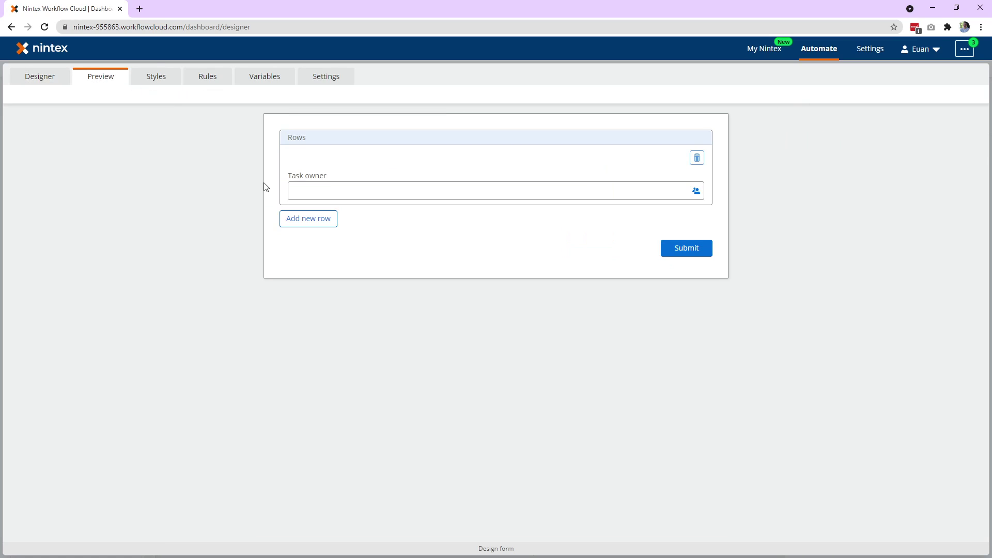
{"action": "left_click", "coordinate": [332, 195]}
{"action": "type", "text": "josh"}
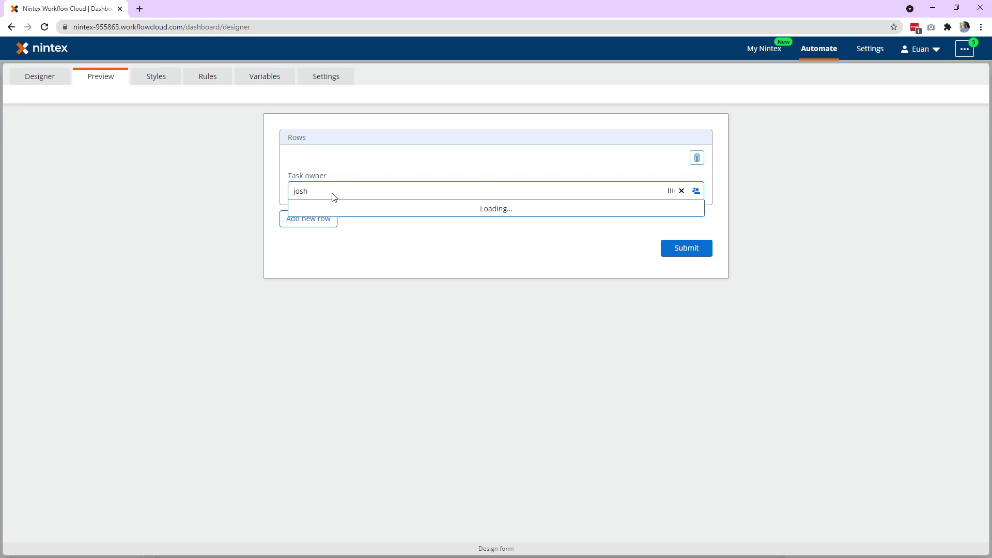
{"action": "key", "text": "Return"}
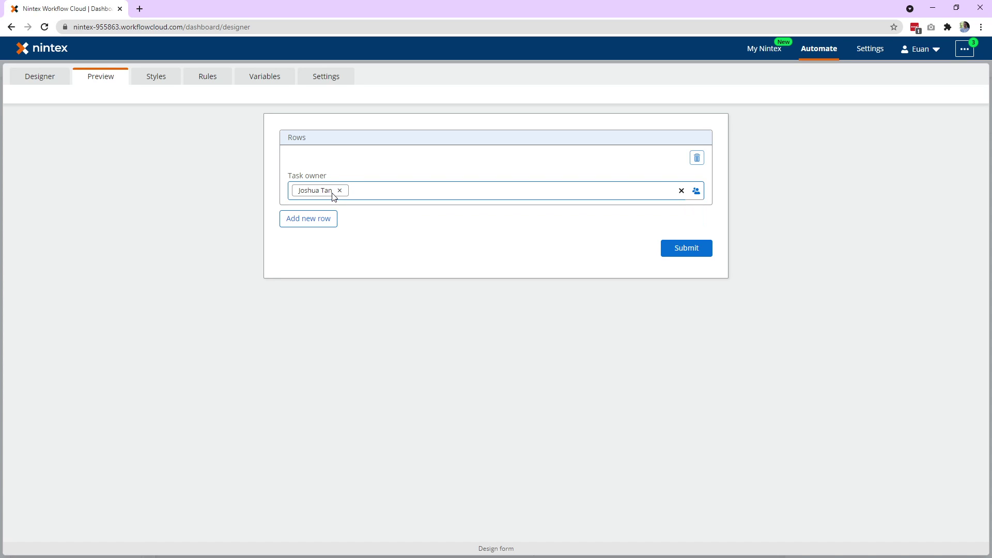
{"action": "type", "text": "euan"}
{"action": "key", "text": "Return"}
- Apply the form and inspect the start event's Form variables down to Rows > Task owner
{"action": "left_click", "coordinate": [31, 79]}
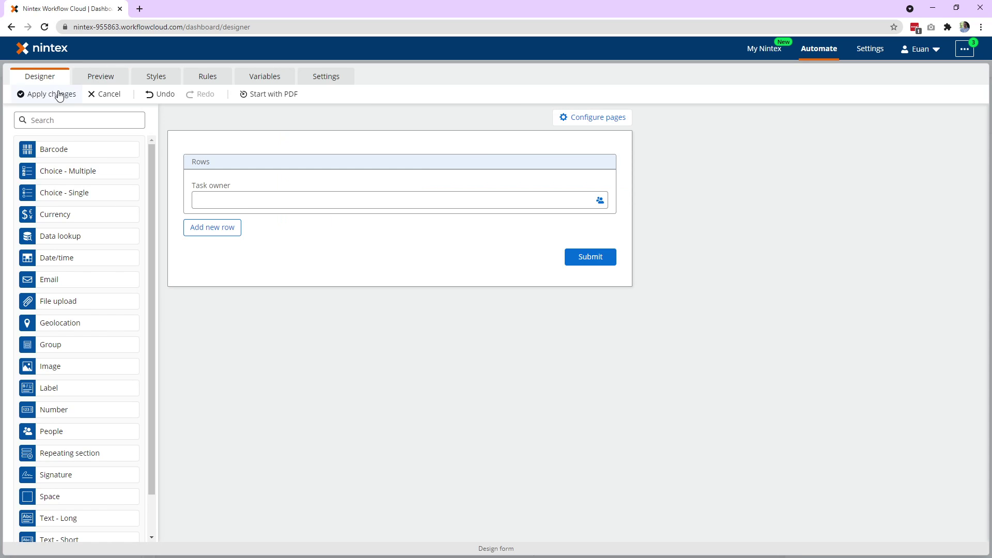
{"action": "left_click", "coordinate": [57, 95]}
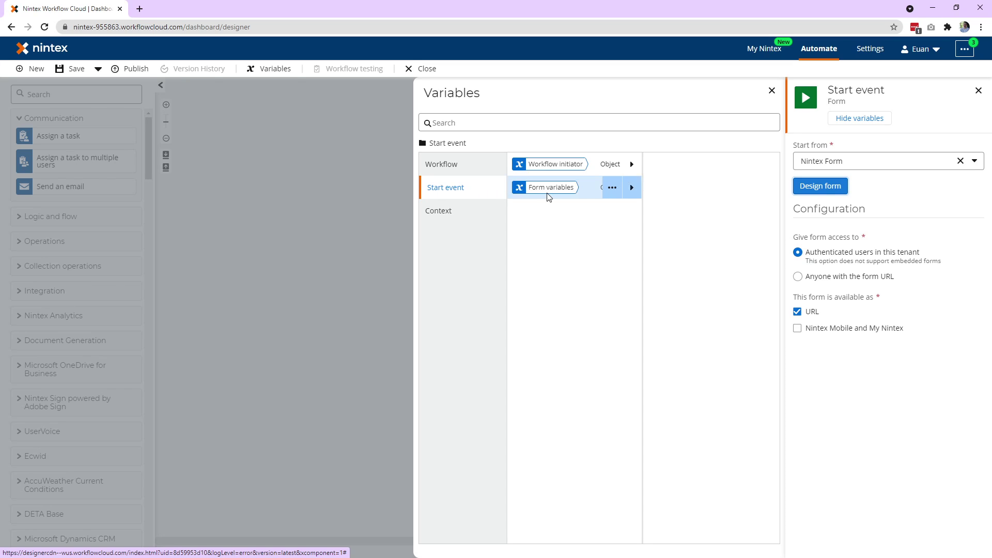
{"action": "left_click", "coordinate": [637, 194]}
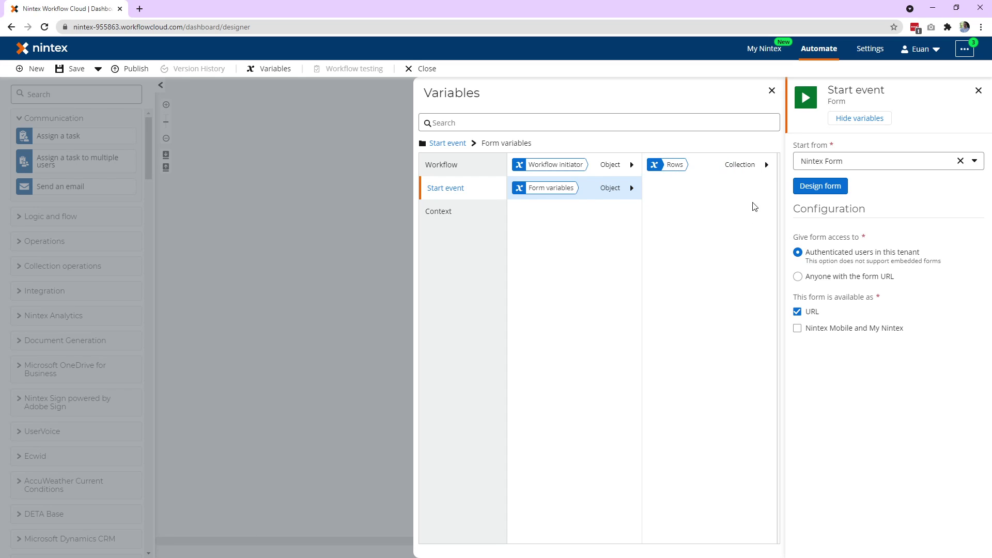
{"action": "left_click", "coordinate": [768, 166]}
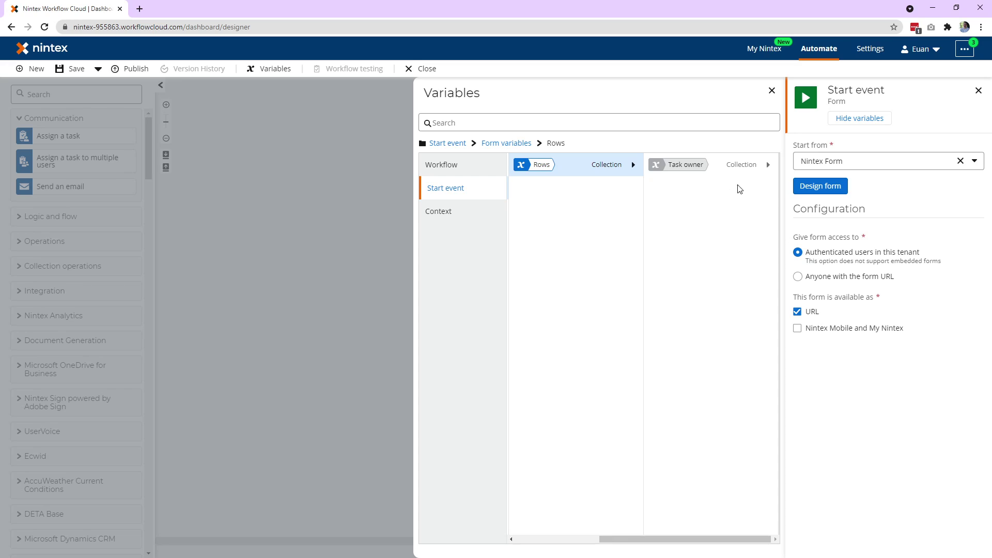
{"action": "left_click", "coordinate": [769, 165]}
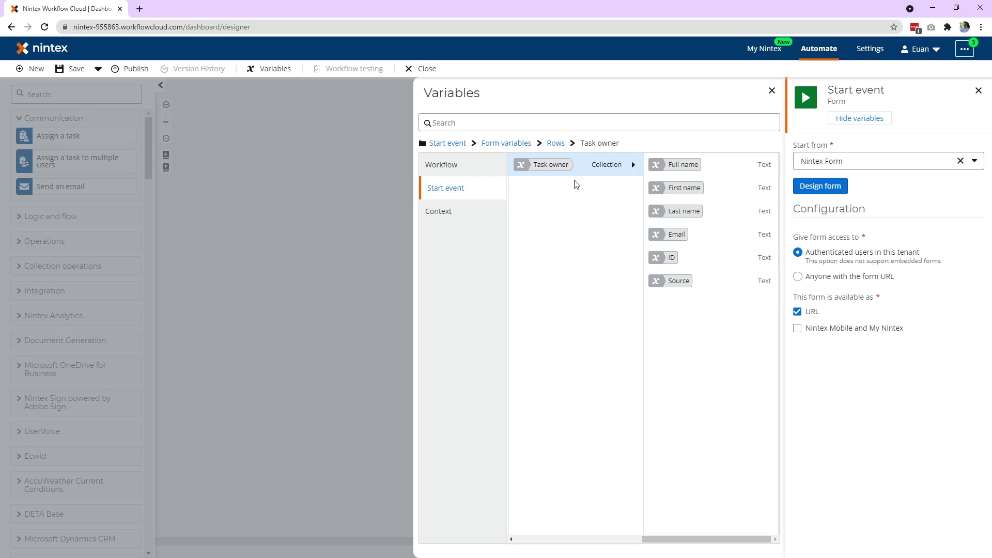
{"action": "left_click", "coordinate": [522, 144]}
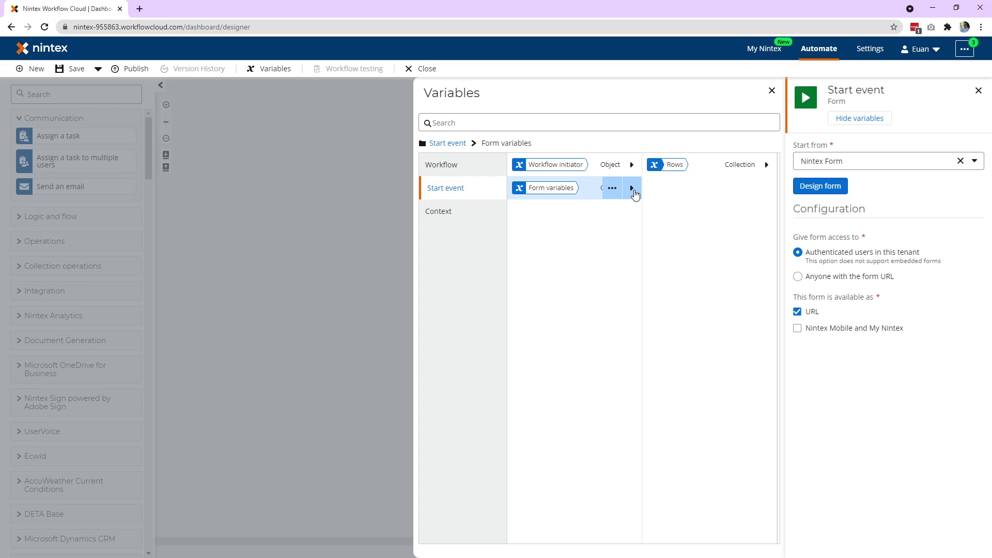
- Add a Loop for each after the start event, titled 'Loop for each in repeating section'
{"action": "left_click", "coordinate": [210, 155]}
{"action": "left_click", "coordinate": [62, 97]}
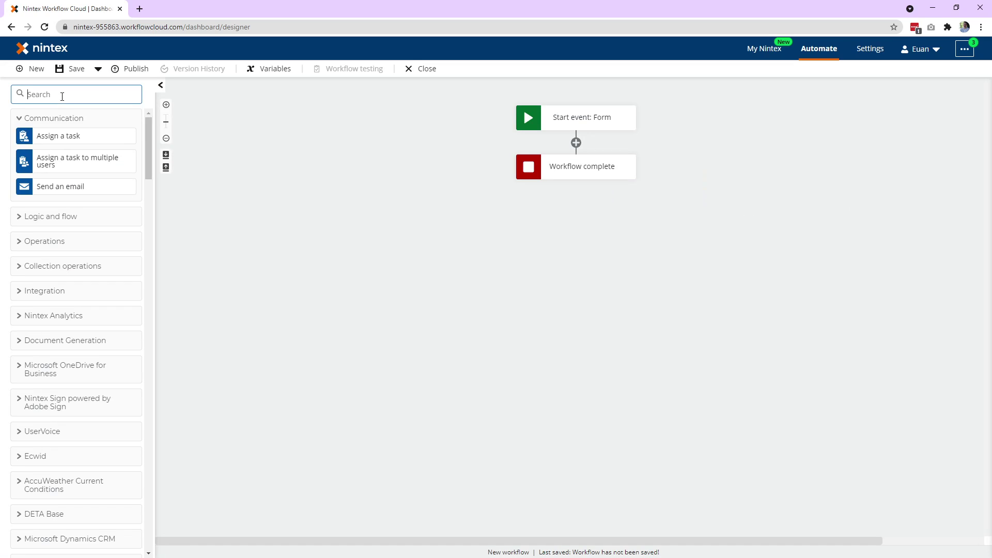
{"action": "type", "text": "loop"}
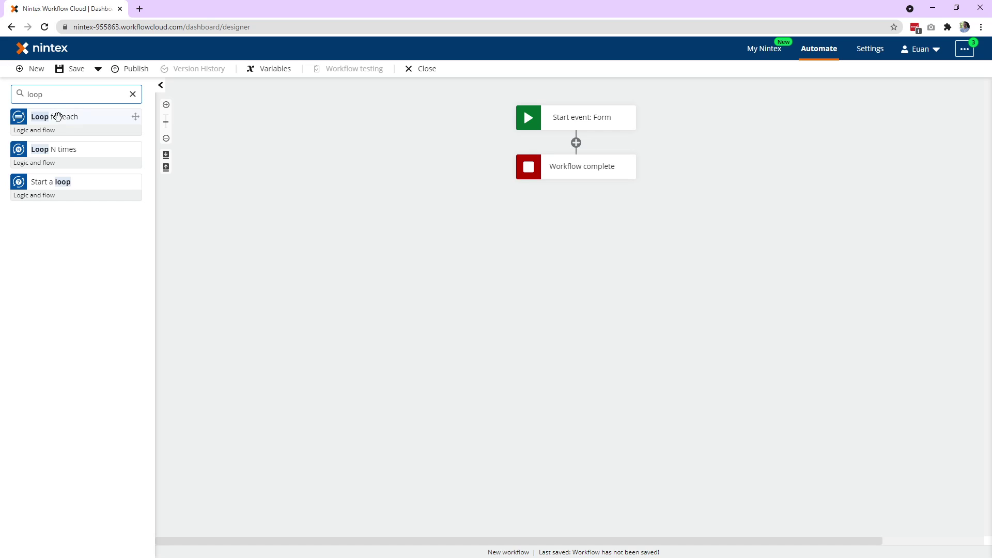
{"action": "left_click_drag", "start_coordinate": [56, 116], "coordinate": [557, 144]}
{"action": "left_click", "coordinate": [585, 169]}
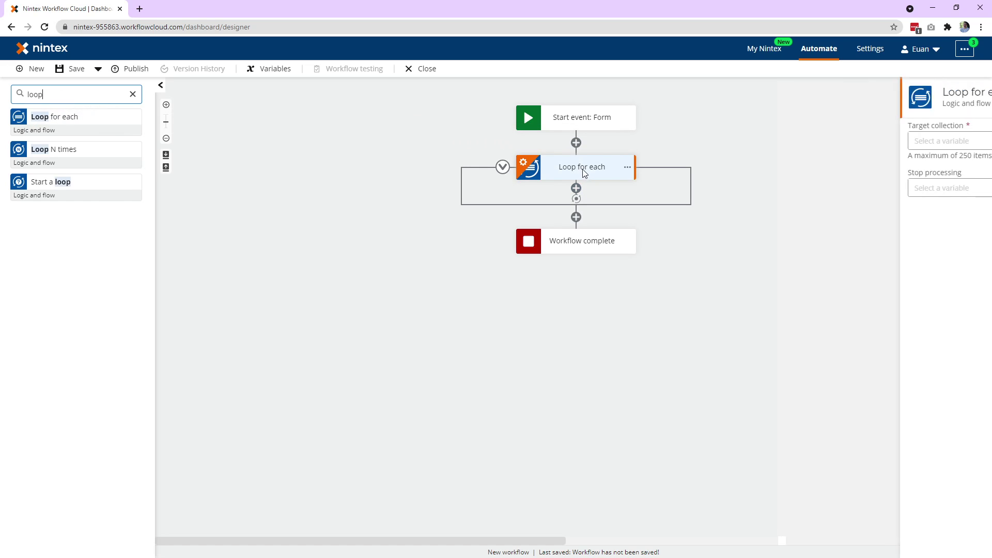
{"action": "left_click", "coordinate": [616, 164]}
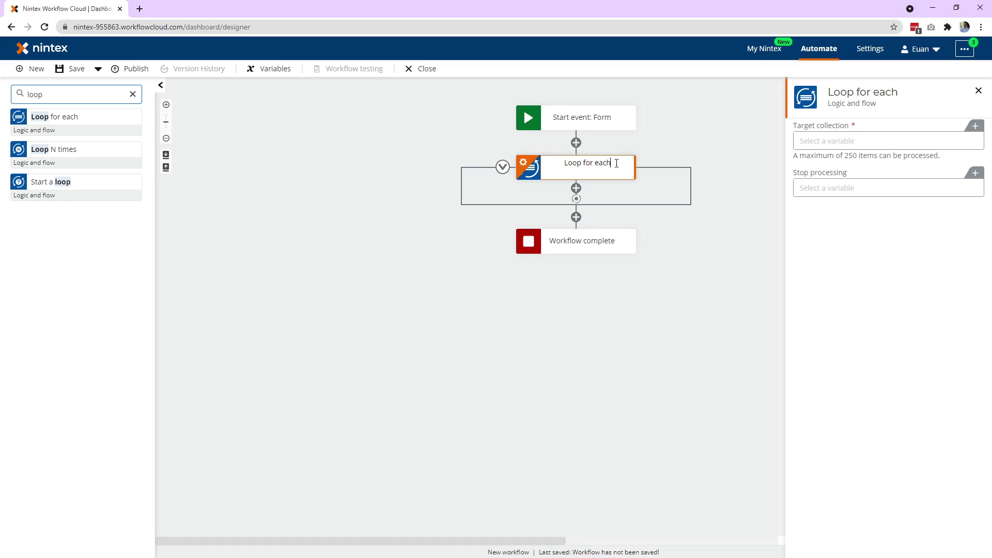
{"action": "type", "text": "in repeating section"}
{"action": "key", "text": "Return"}
- Set the loop's target collection to Form variables > Rows
{"action": "left_click", "coordinate": [583, 170]}
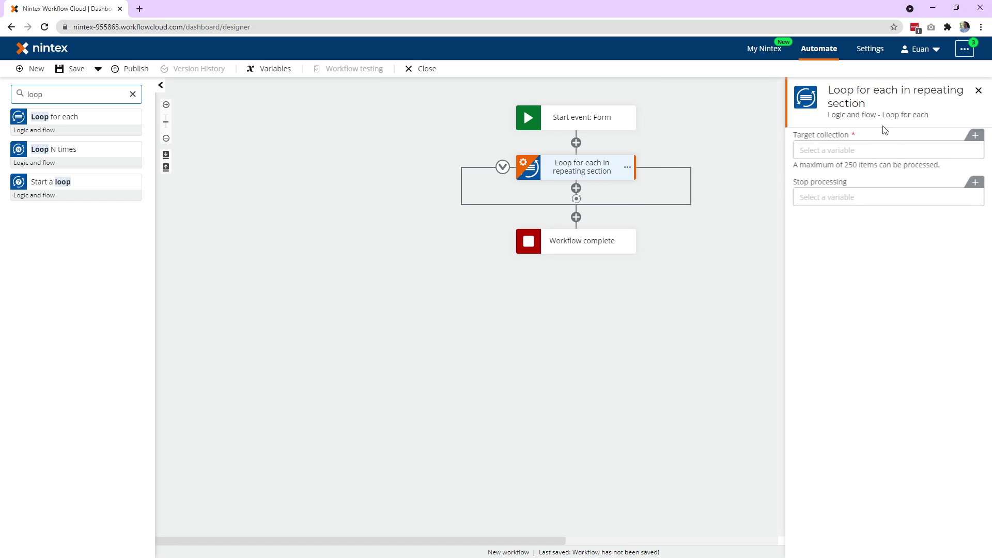
{"action": "left_click", "coordinate": [965, 135]}
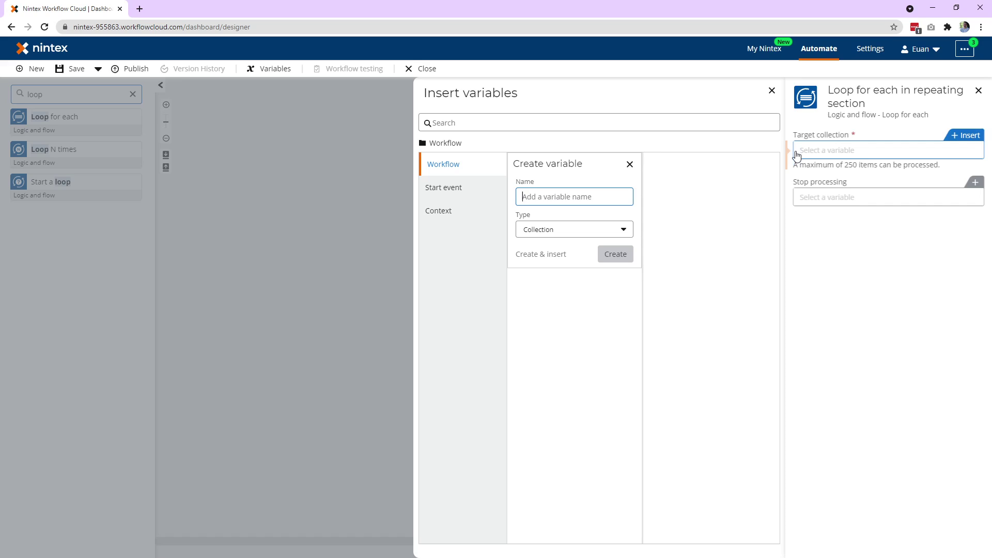
{"action": "left_click", "coordinate": [458, 189]}
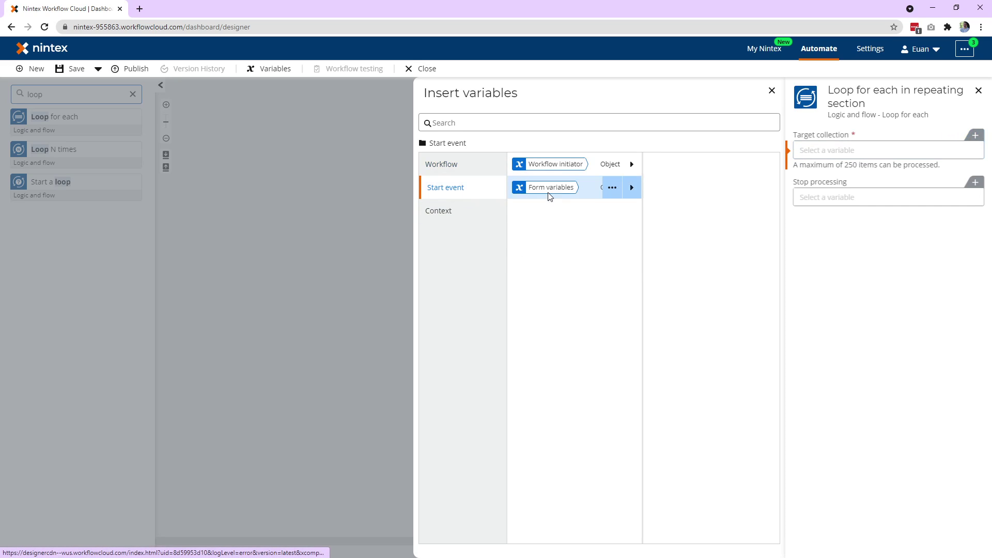
{"action": "left_click", "coordinate": [631, 187]}
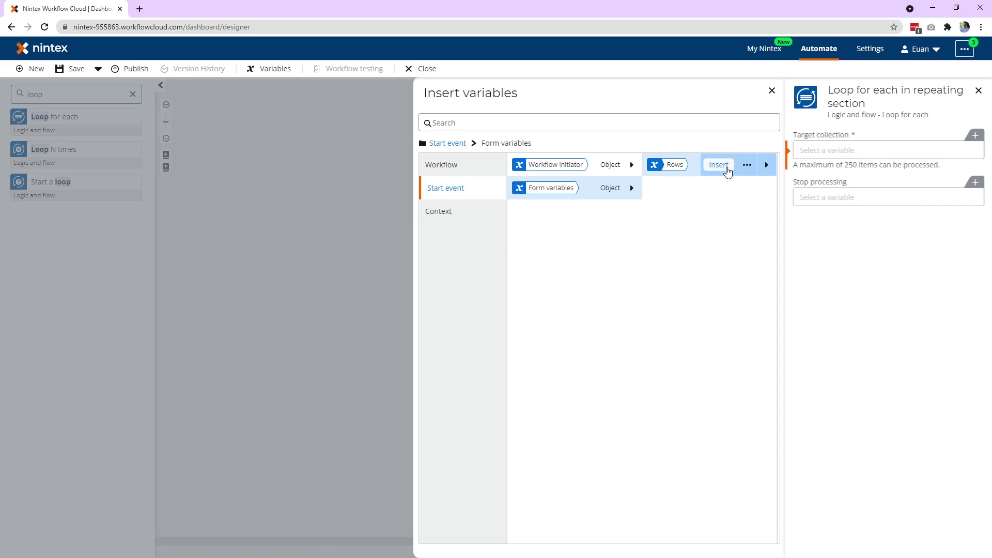
{"action": "left_click", "coordinate": [718, 165]}
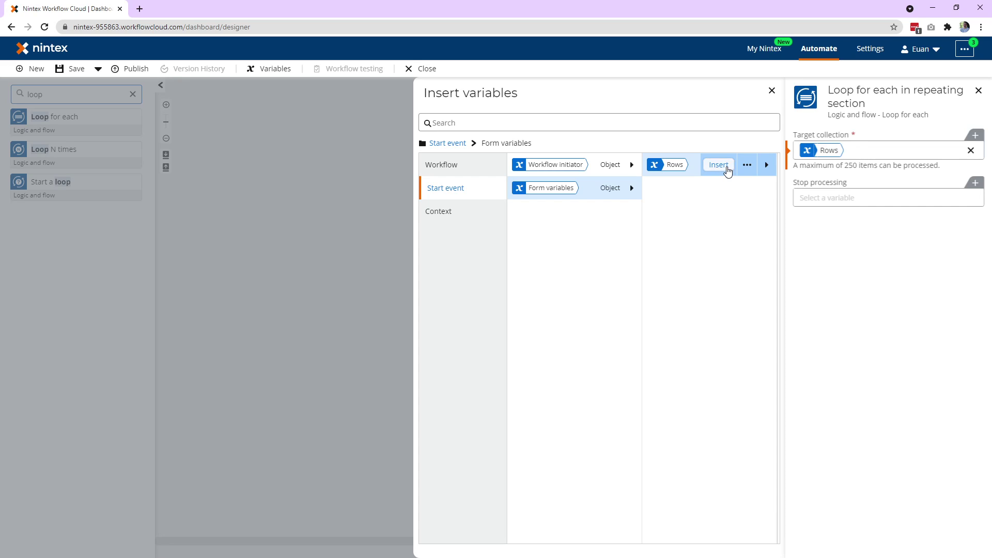
{"action": "left_click", "coordinate": [331, 212]}
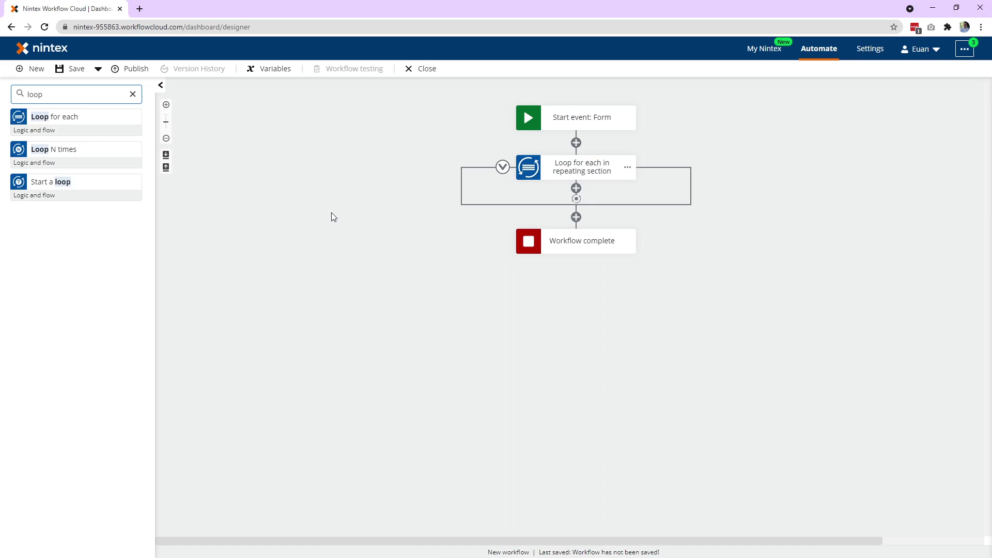
- Nest a second Loop for each in the first loop, targeting Current item > Task owner
{"action": "left_click_drag", "start_coordinate": [73, 120], "coordinate": [586, 186]}
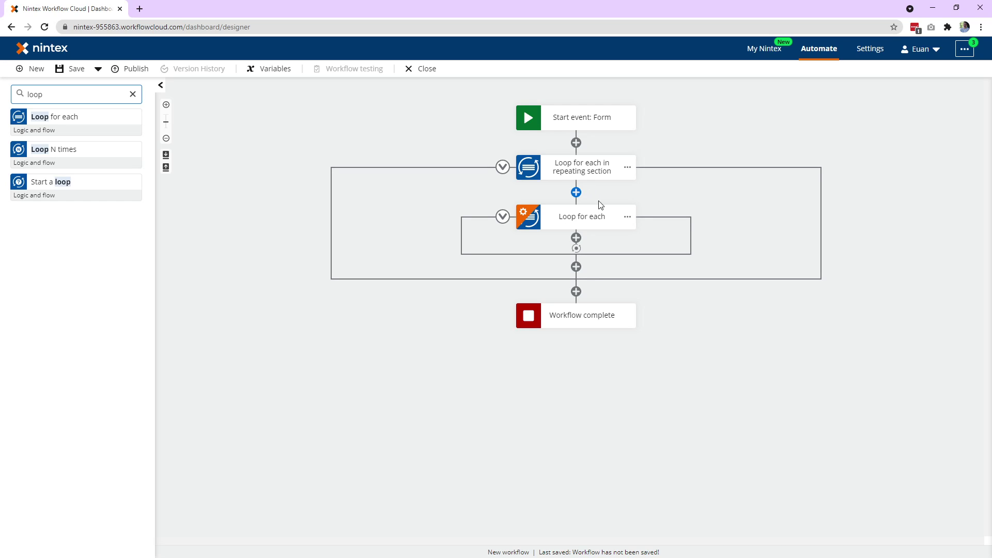
{"action": "left_click", "coordinate": [581, 216]}
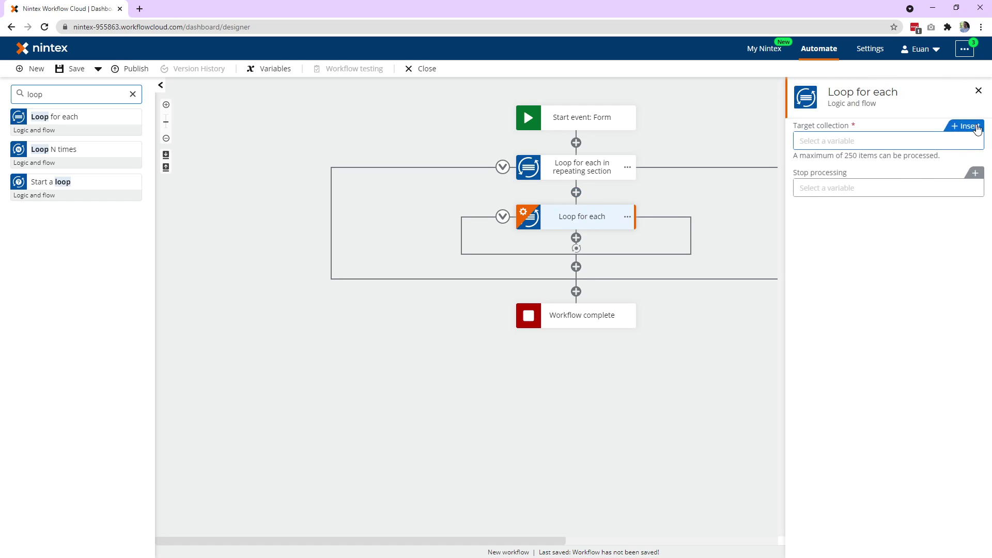
{"action": "left_click", "coordinate": [978, 130]}
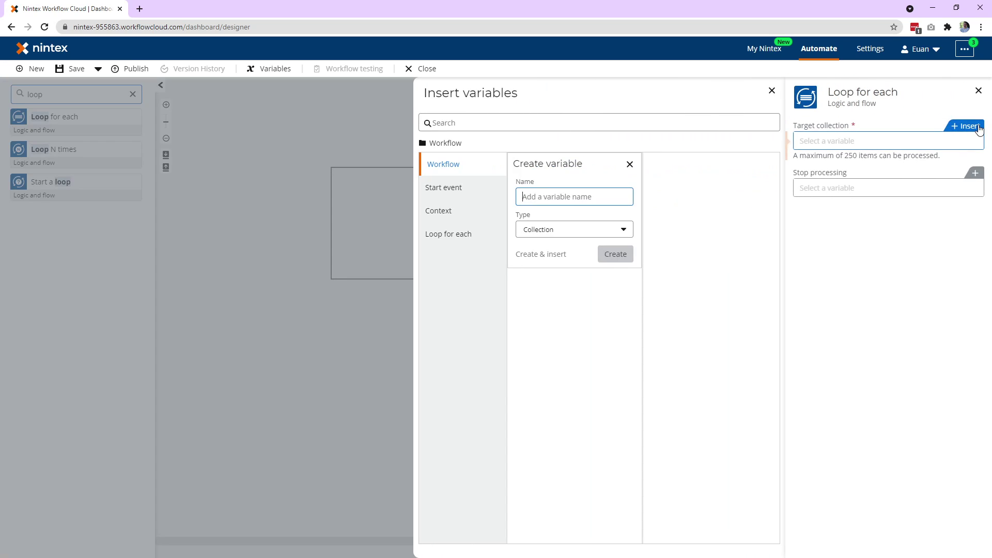
{"action": "left_click", "coordinate": [501, 187]}
{"action": "left_click", "coordinate": [631, 188]}
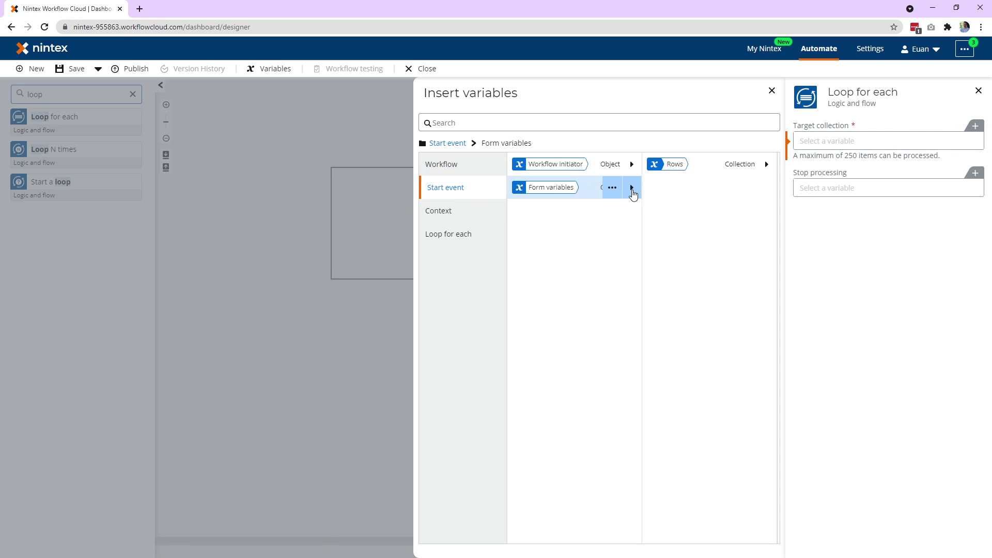
{"action": "left_click", "coordinate": [774, 166]}
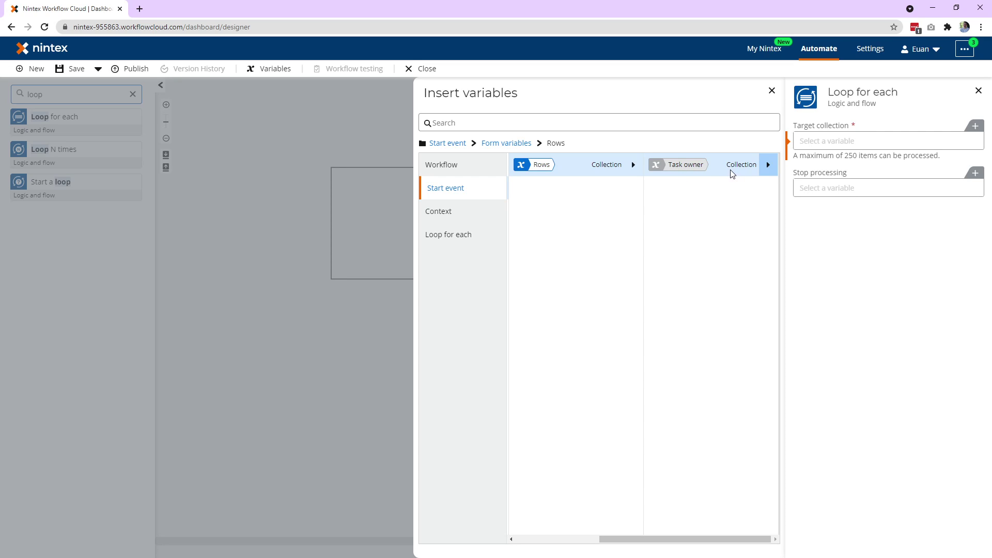
{"action": "left_click", "coordinate": [450, 241]}
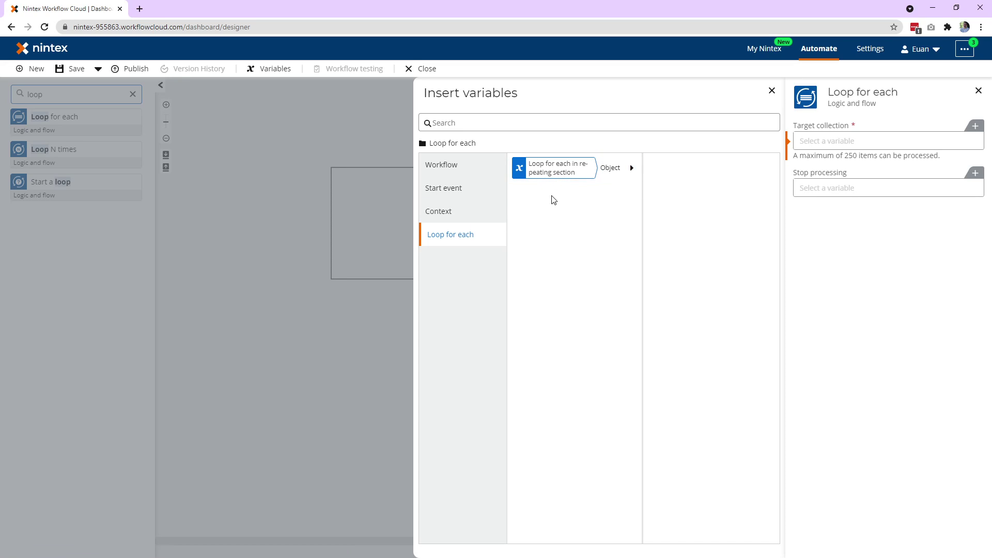
{"action": "left_click", "coordinate": [633, 169]}
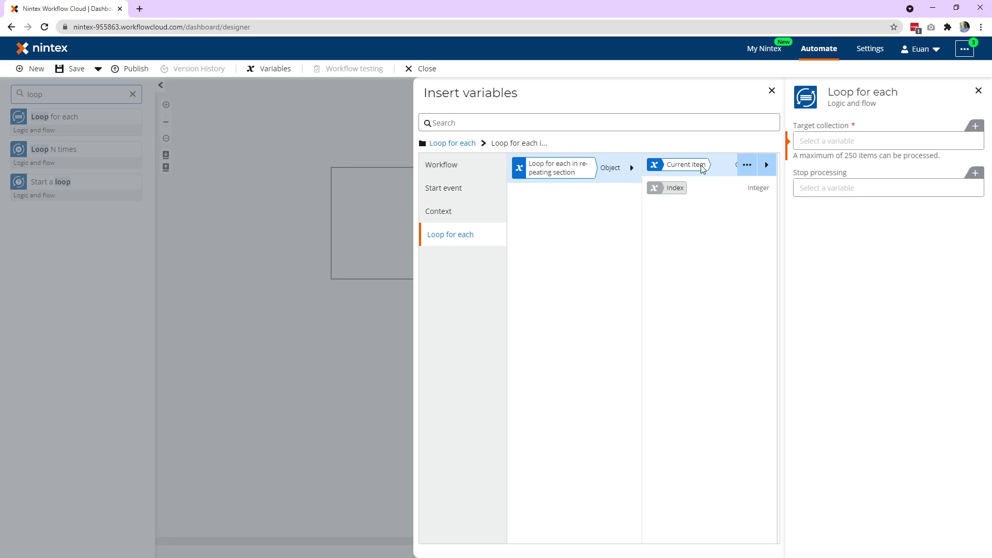
{"action": "left_click", "coordinate": [767, 165]}
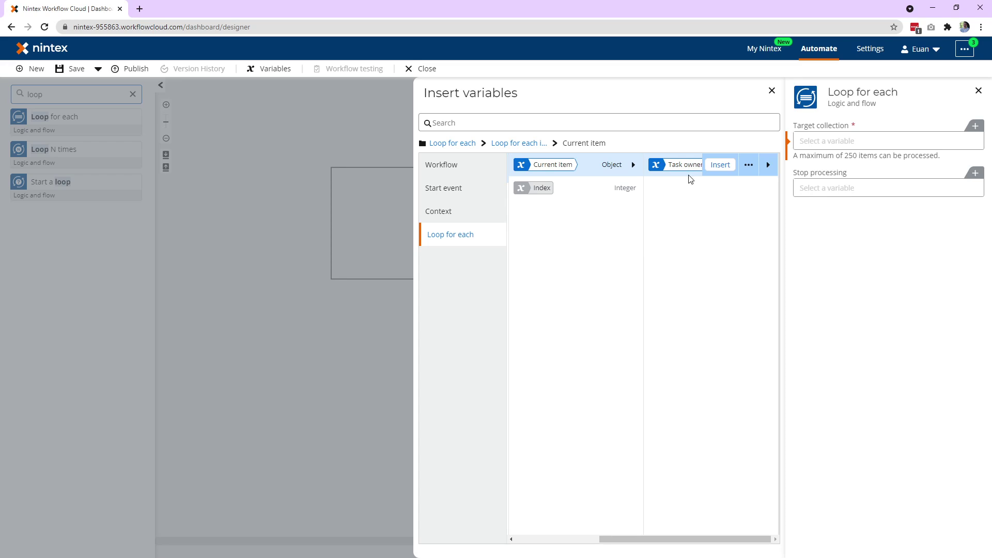
{"action": "left_click", "coordinate": [720, 164]}
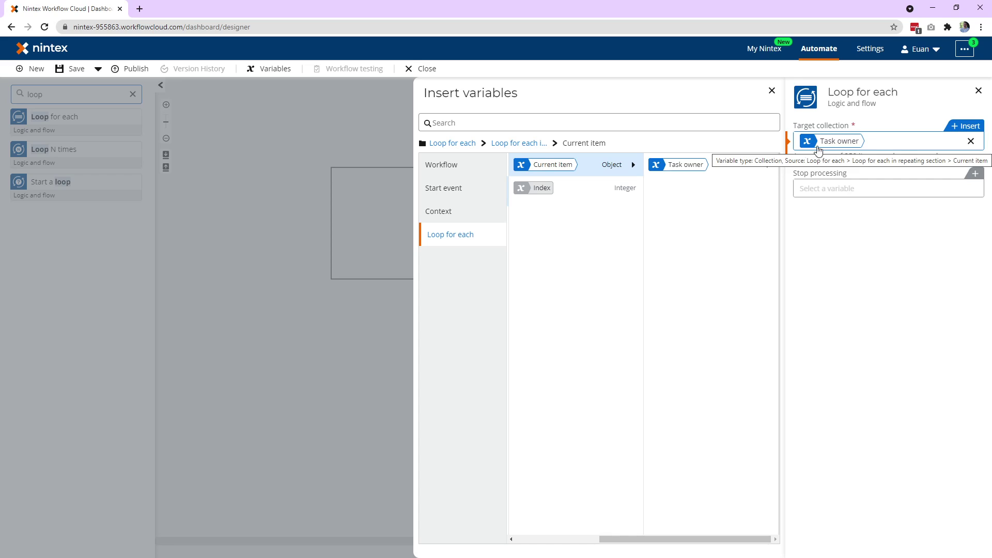
{"action": "left_click", "coordinate": [350, 361]}
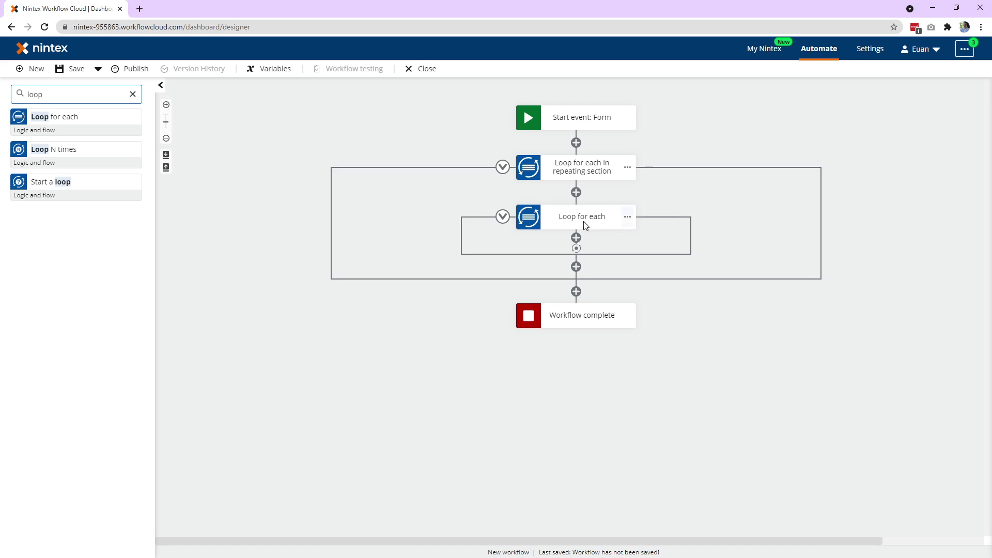
- Place a Send an email action in the inner loop and list loop variables for its recipient
{"action": "double_click", "coordinate": [64, 96]}
{"action": "type", "text": "email"}
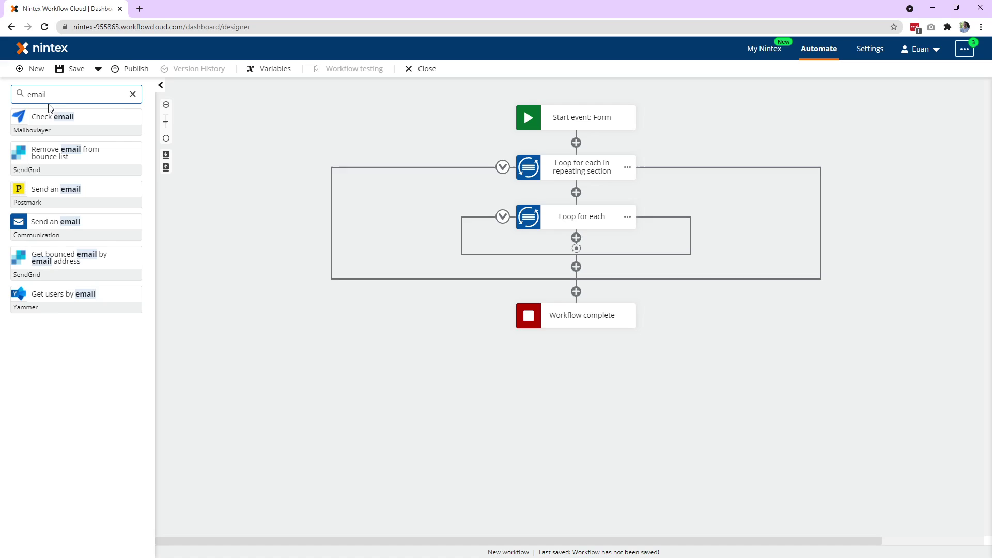
{"action": "left_click_drag", "start_coordinate": [55, 222], "coordinate": [590, 264]}
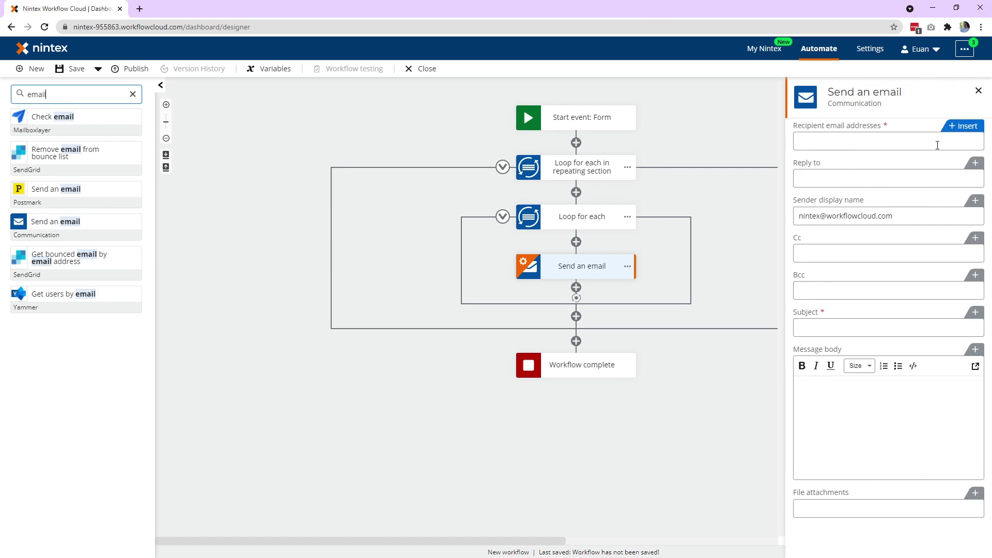
{"action": "left_click", "coordinate": [937, 144]}
{"action": "left_click", "coordinate": [968, 131]}
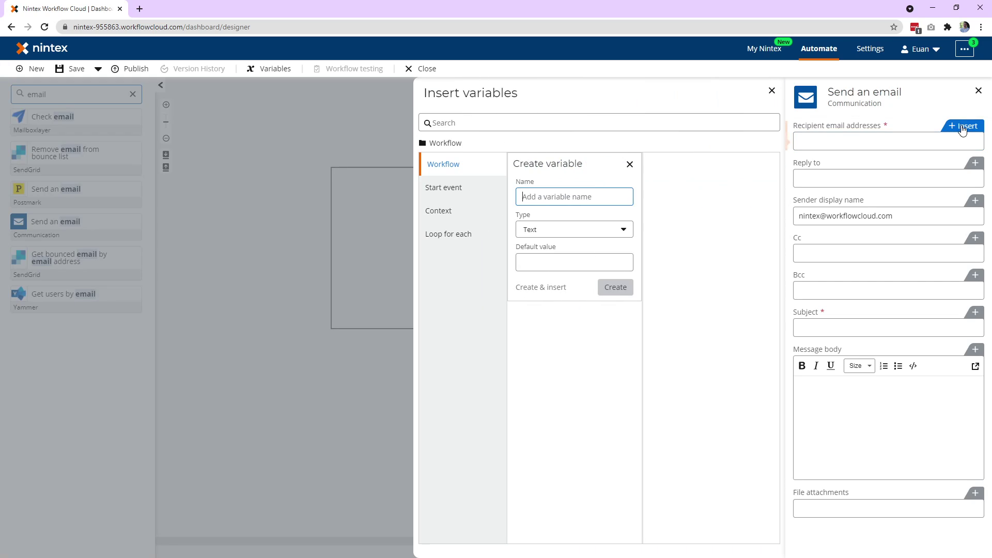
{"action": "left_click", "coordinate": [444, 238]}
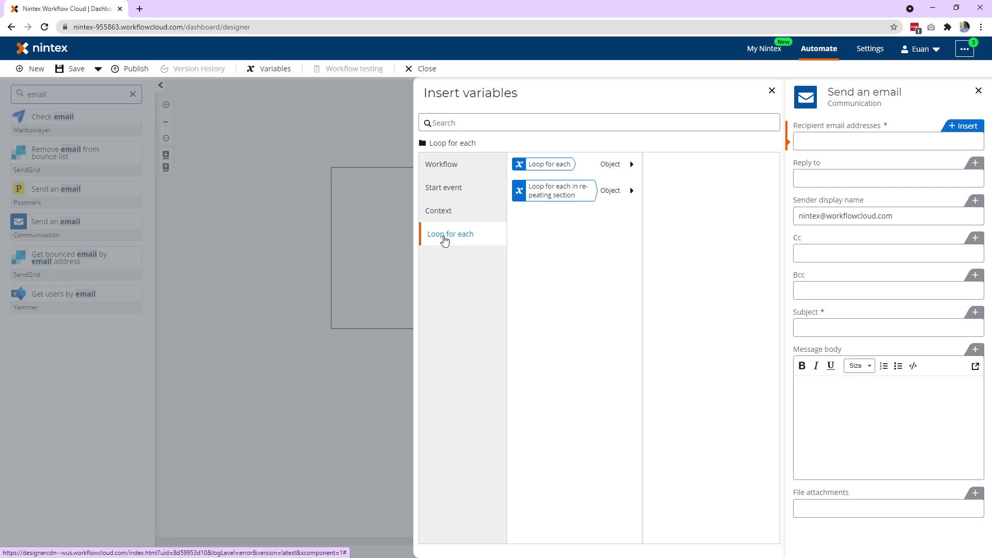
- Append 'in people control' to the inner loop's title
{"action": "left_click", "coordinate": [269, 214]}
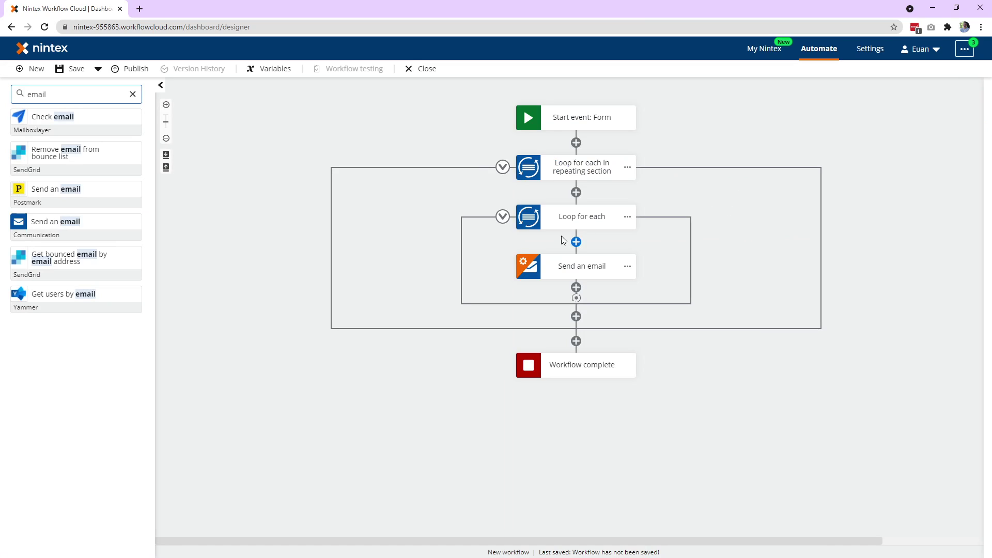
{"action": "left_click", "coordinate": [583, 216]}
{"action": "left_click", "coordinate": [588, 217]}
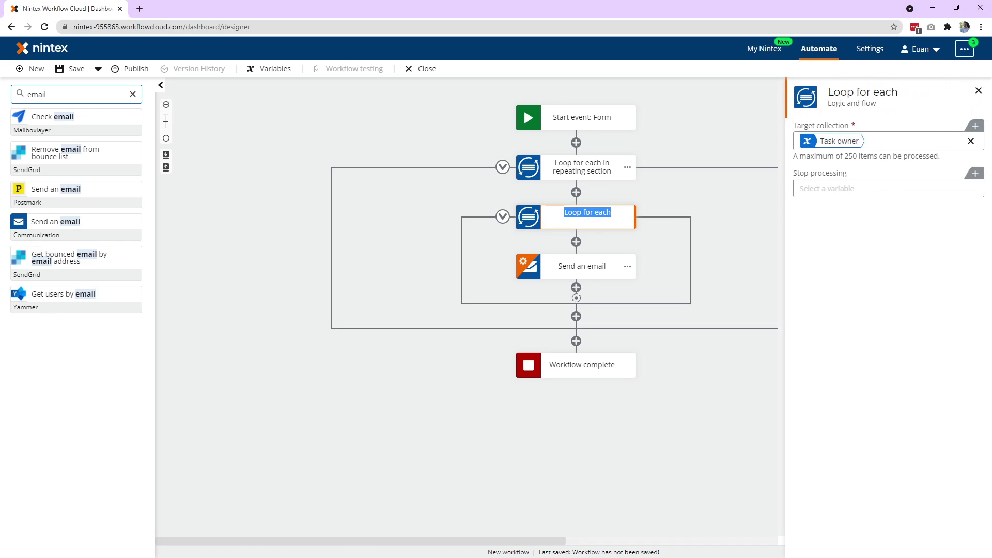
{"action": "left_click", "coordinate": [618, 215]}
{"action": "type", "text": "in people control"}
{"action": "left_click", "coordinate": [594, 266]}
- Check the loop variables available to the Send an email recipient field
{"action": "left_click", "coordinate": [595, 265]}
{"action": "left_click", "coordinate": [963, 126]}
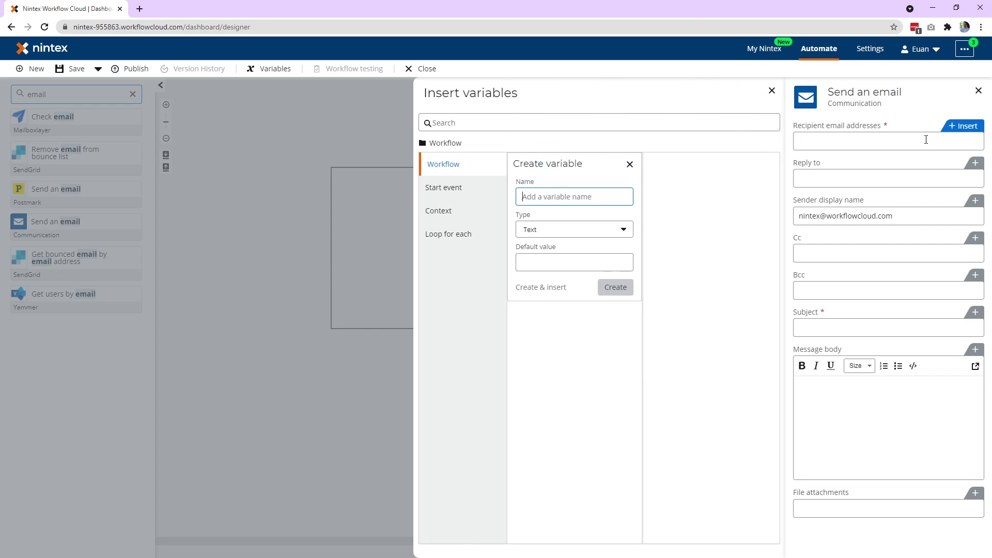
{"action": "left_click", "coordinate": [454, 239]}
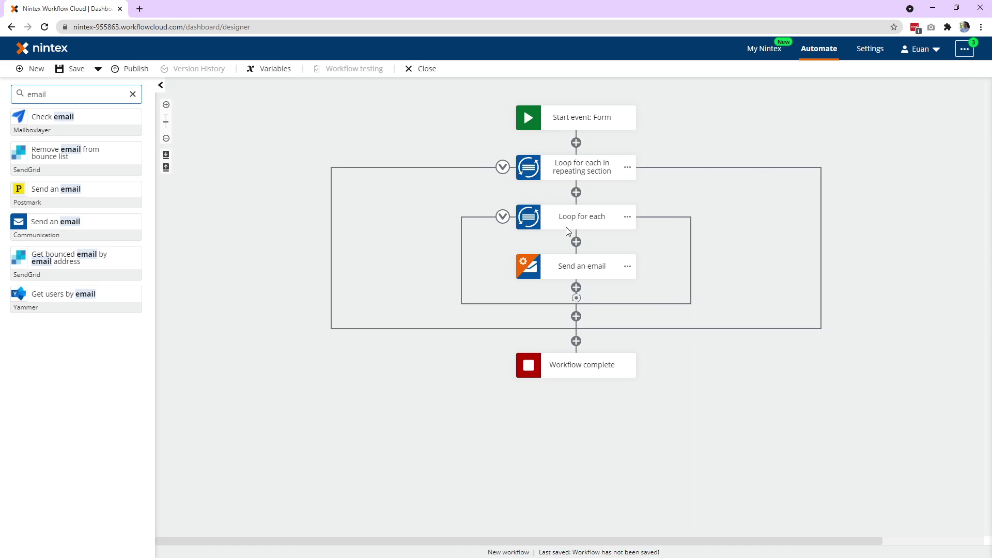
- Re-enter and commit the title 'Loop for each in people control' on the inner loop
{"action": "left_click", "coordinate": [587, 217]}
{"action": "left_click", "coordinate": [587, 214]}
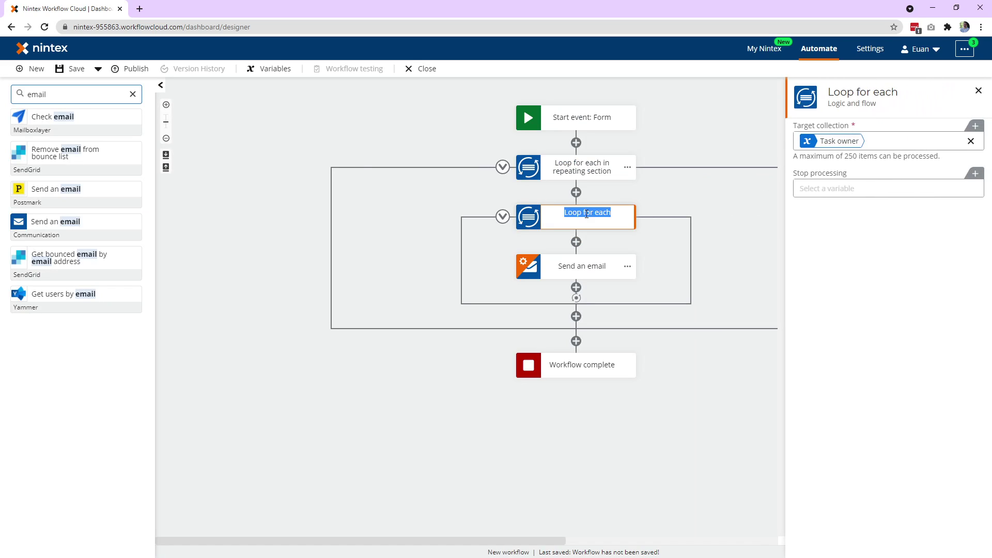
{"action": "left_click", "coordinate": [610, 213]}
{"action": "type", "text": "in people control"}
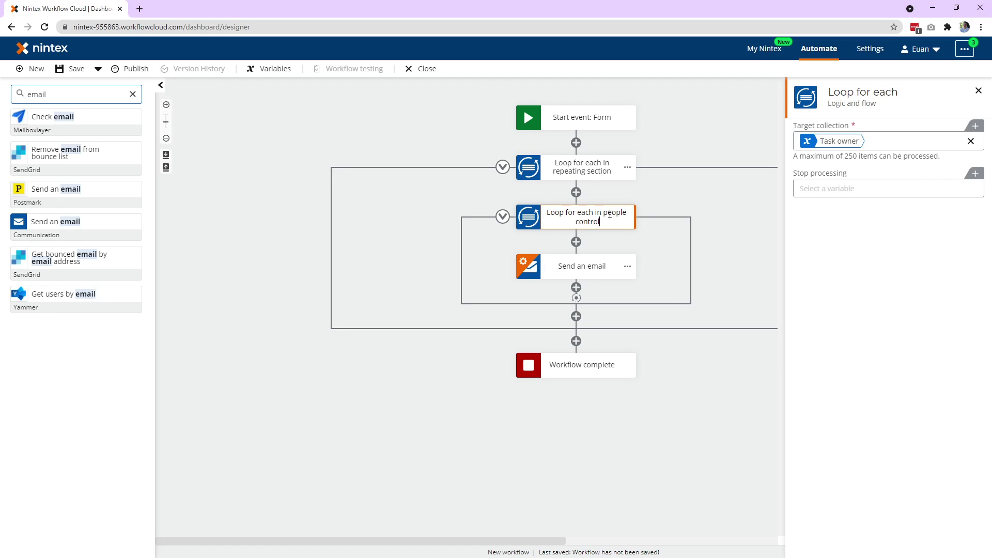
{"action": "left_click", "coordinate": [685, 198]}
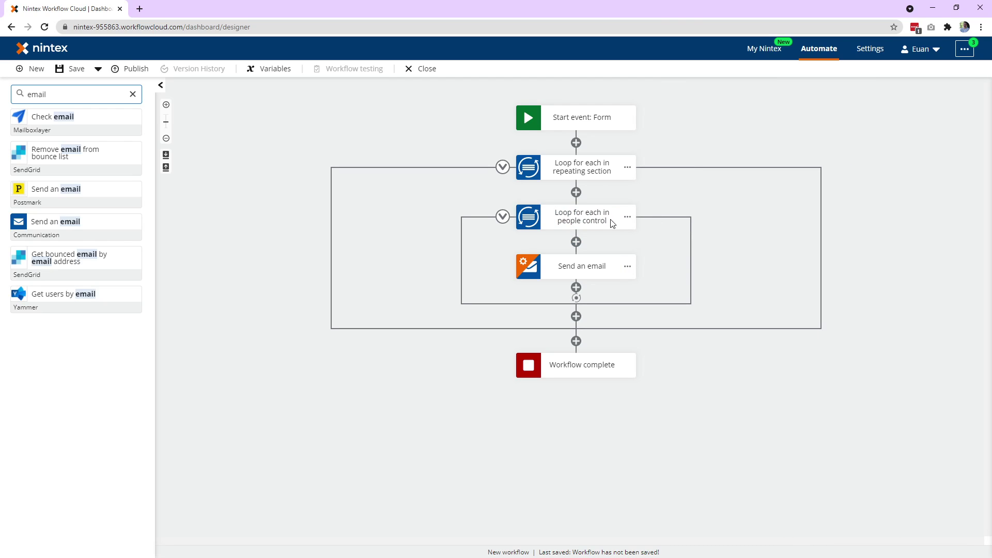
- Set Send an email's recipient to the people-control loop's Current item > Email
{"action": "left_click", "coordinate": [585, 277]}
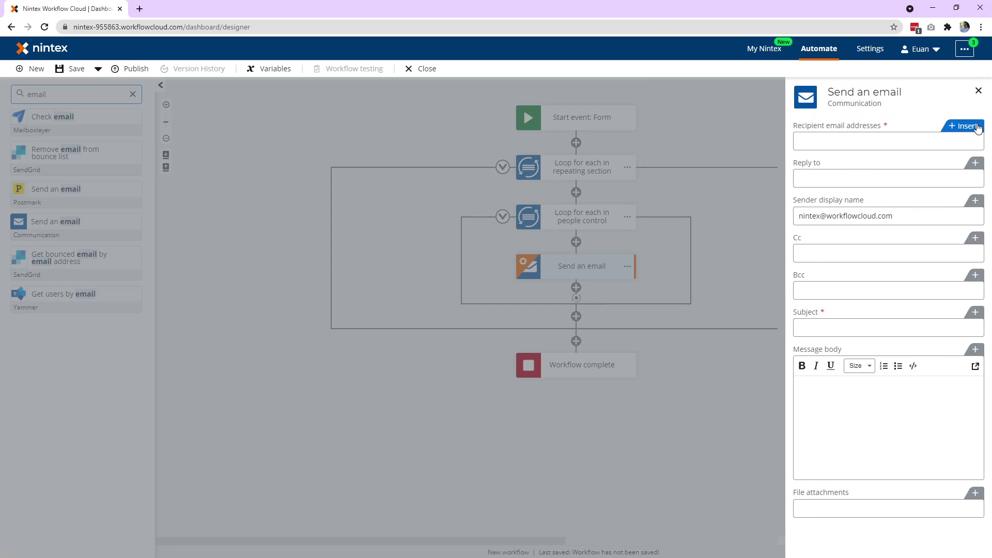
{"action": "left_click", "coordinate": [978, 129]}
{"action": "left_click", "coordinate": [445, 235]}
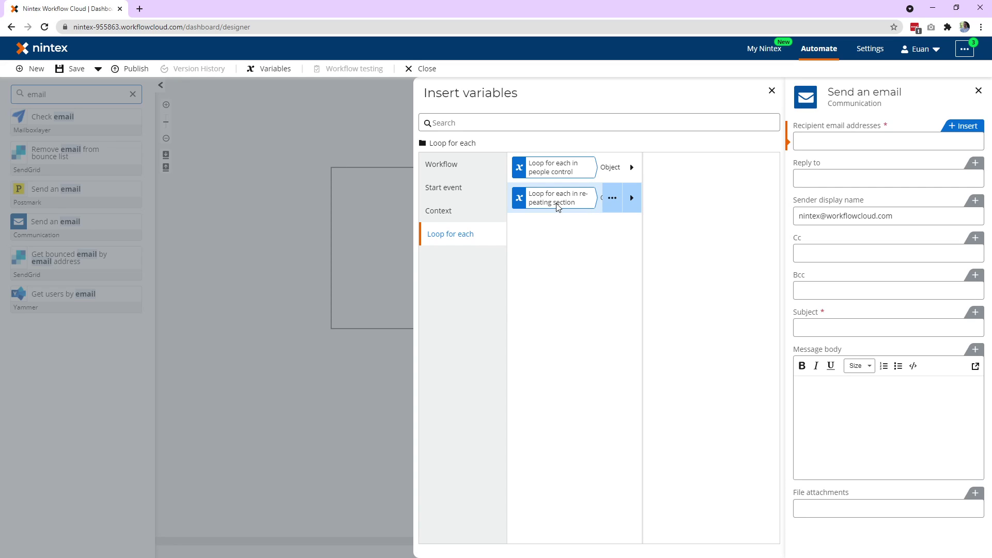
{"action": "left_click", "coordinate": [632, 167]}
{"action": "left_click", "coordinate": [768, 166]}
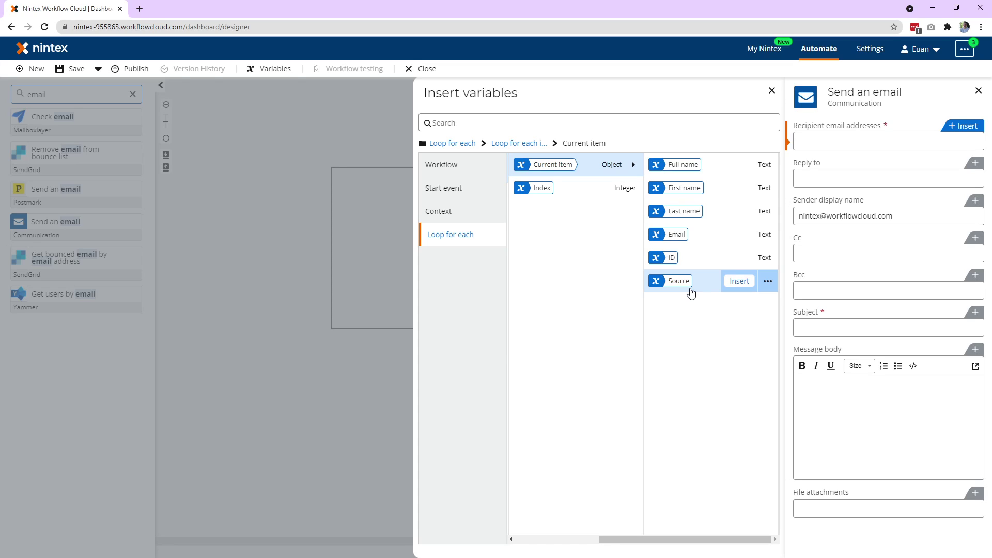
{"action": "mouse_move", "coordinate": [689, 235]}
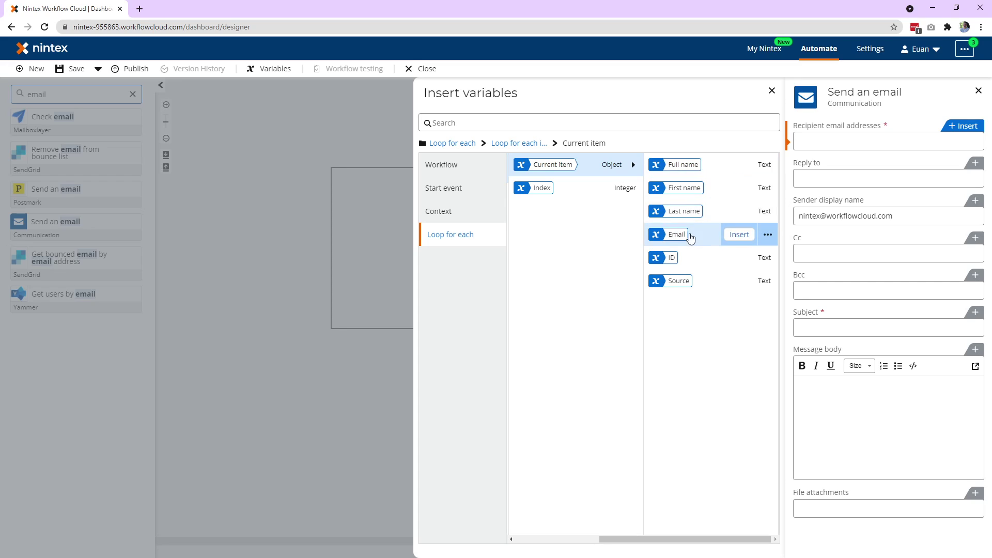
{"action": "left_click", "coordinate": [739, 236]}
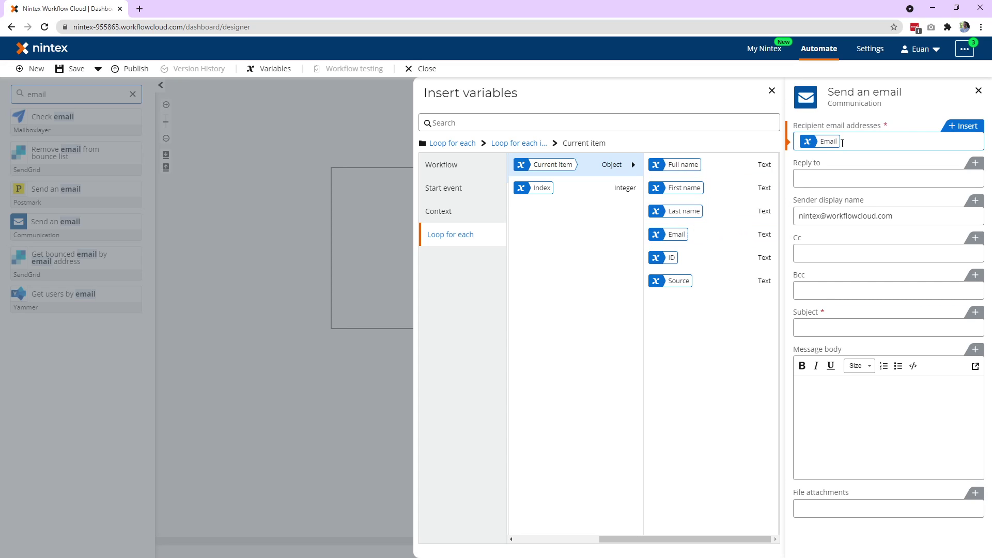
{"action": "left_click", "coordinate": [296, 220]}
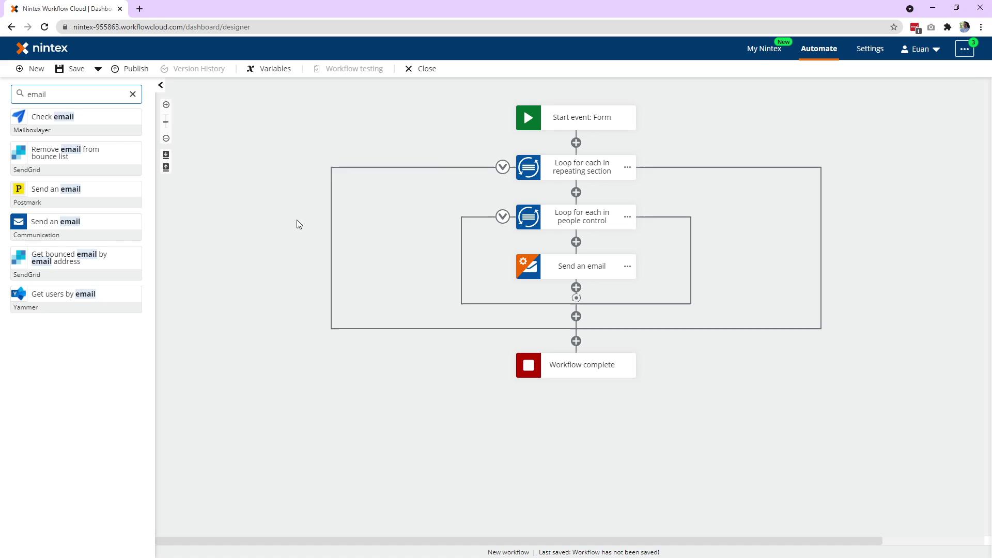